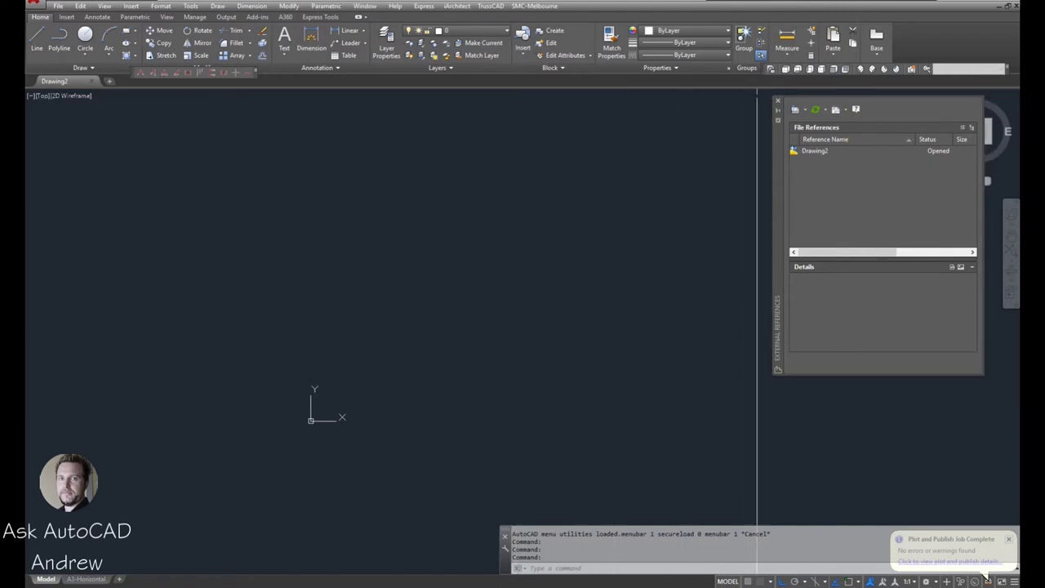
Close the External References palette and reopen it with the IMAGE command
{"action": "left_click", "coordinate": [777, 101]}
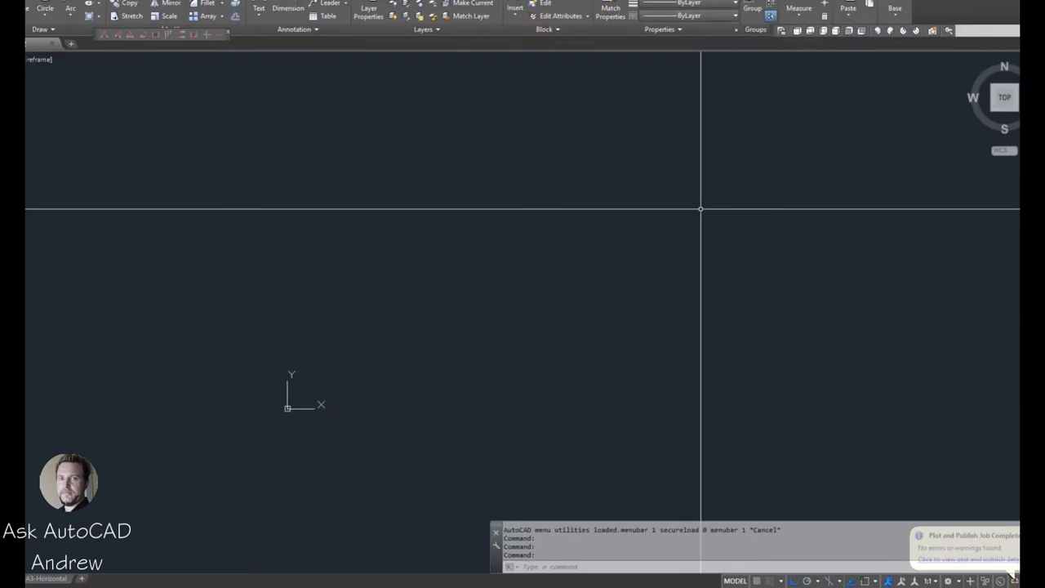
{"action": "type", "text": "im"}
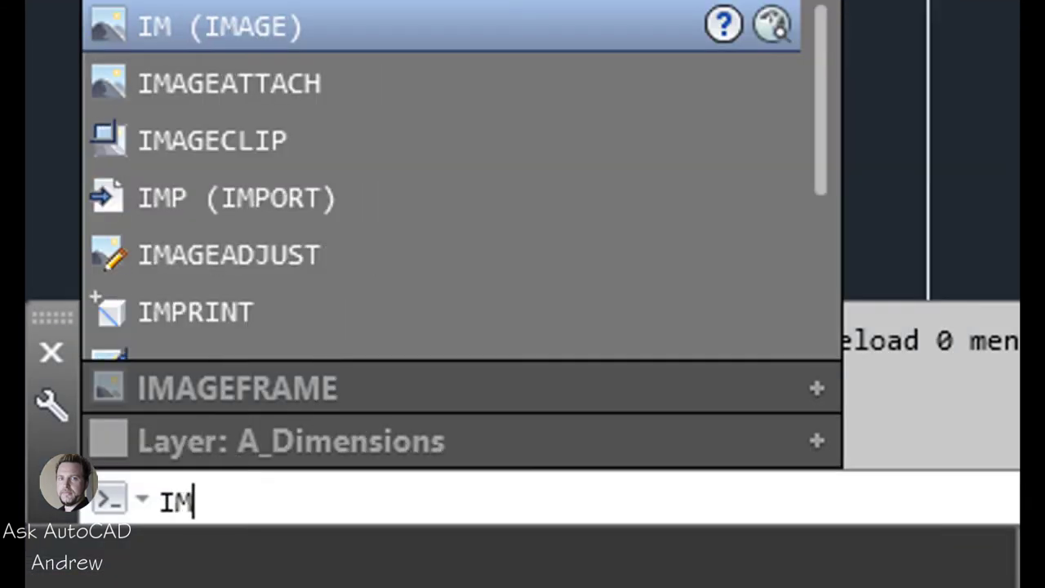
{"action": "key", "text": "Return"}
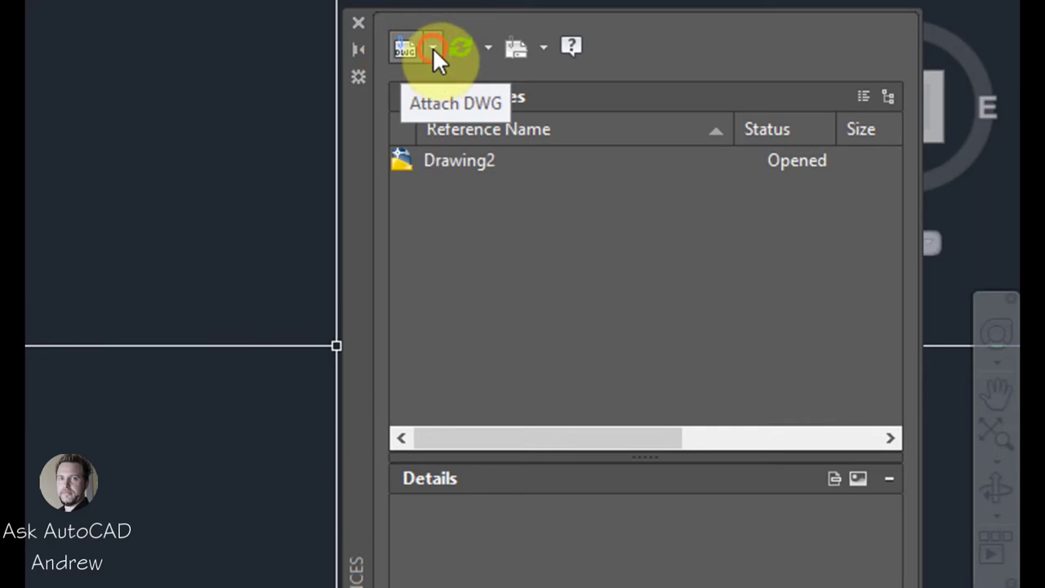
Choose house1.jpg from Youtube Tutorials, AutoCAD Tutorials, Photo Scale on the Downloads (T:) drive as the image to attach
{"action": "left_click", "coordinate": [433, 49]}
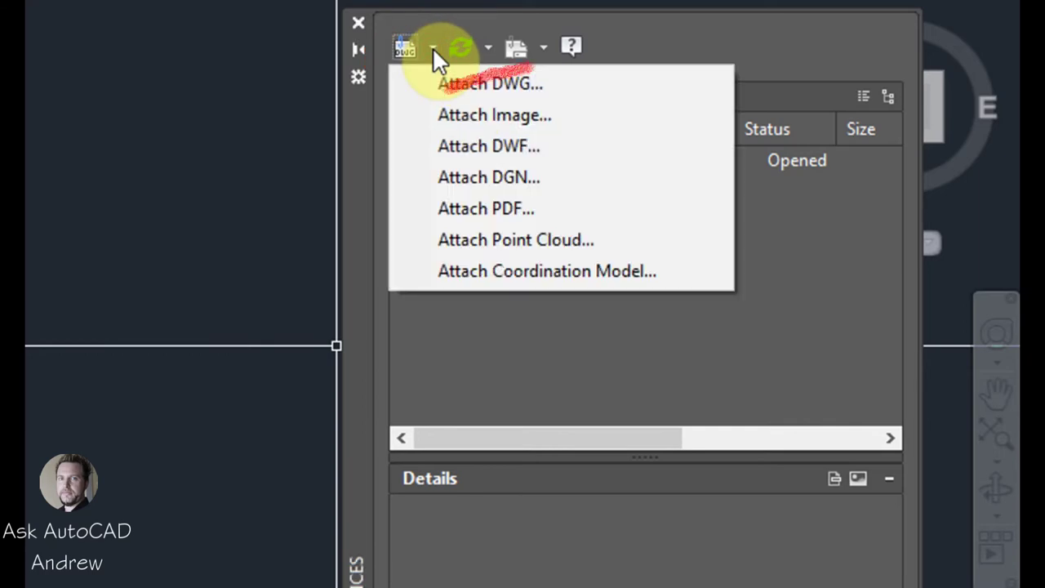
{"action": "left_click", "coordinate": [460, 115]}
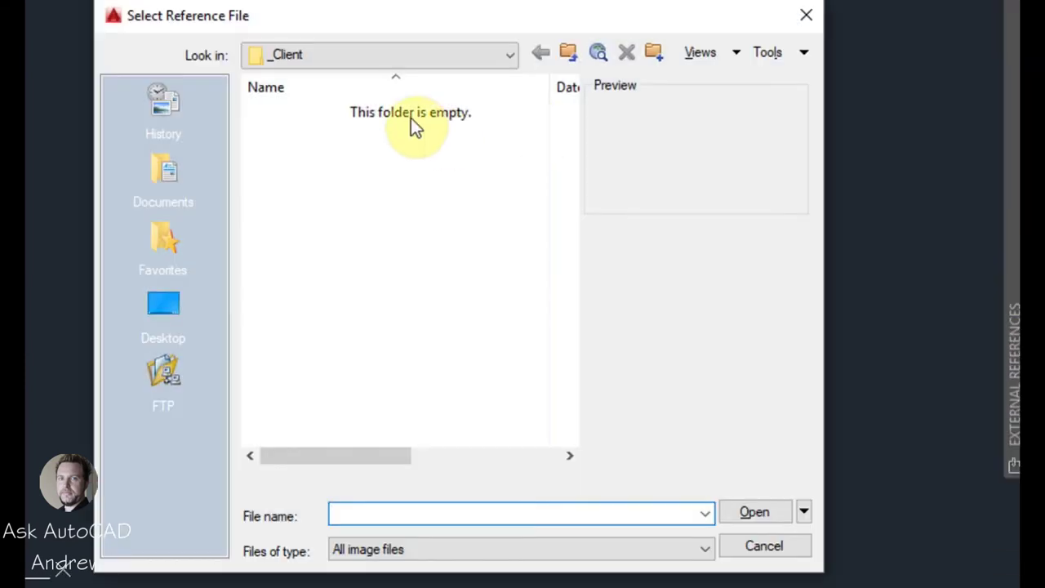
{"action": "left_click", "coordinate": [408, 53]}
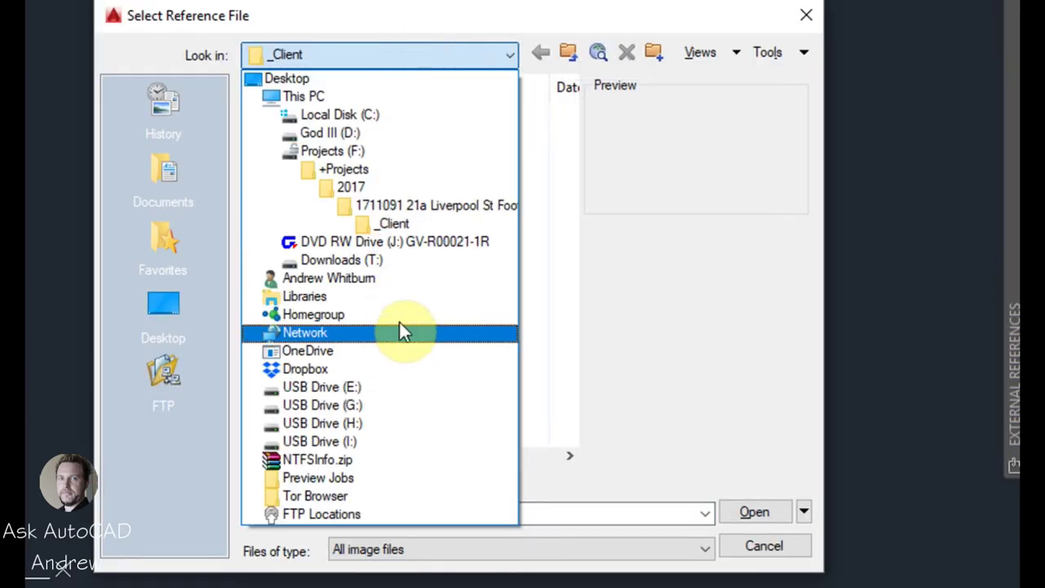
{"action": "left_click", "coordinate": [416, 262]}
{"action": "middle_click", "coordinate": [397, 350]}
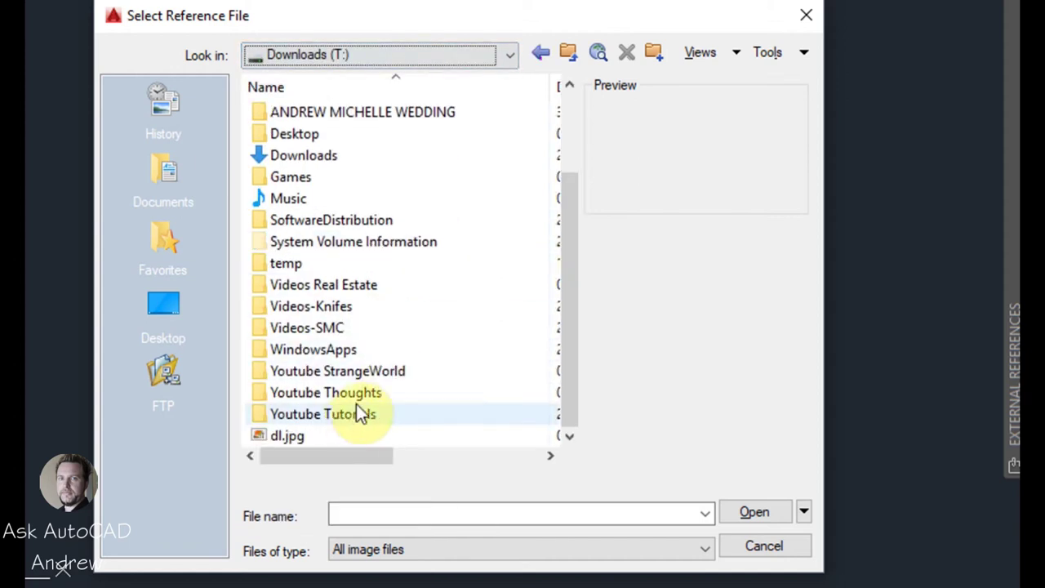
{"action": "double_click", "coordinate": [362, 412]}
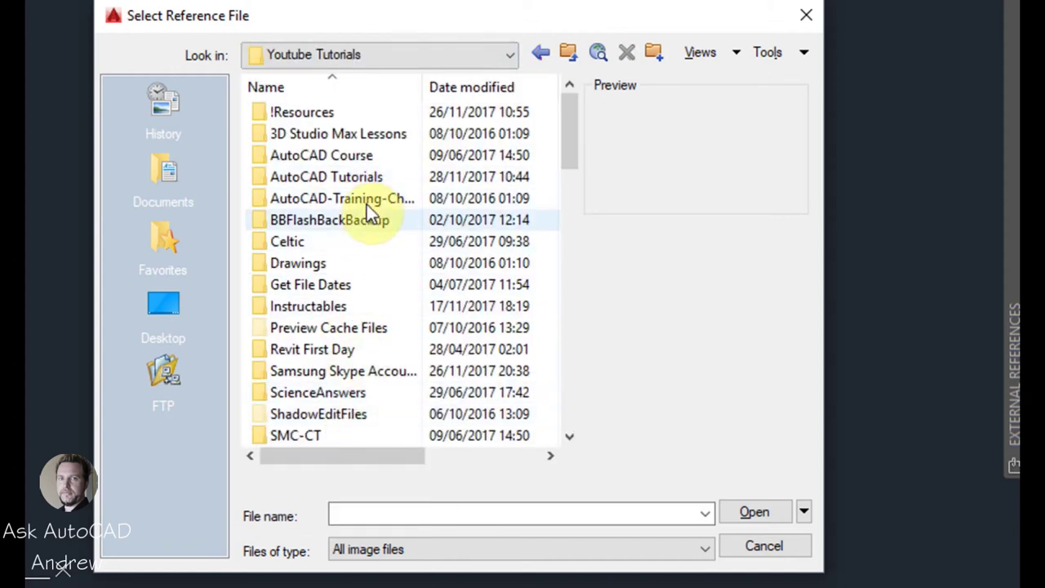
{"action": "double_click", "coordinate": [369, 178]}
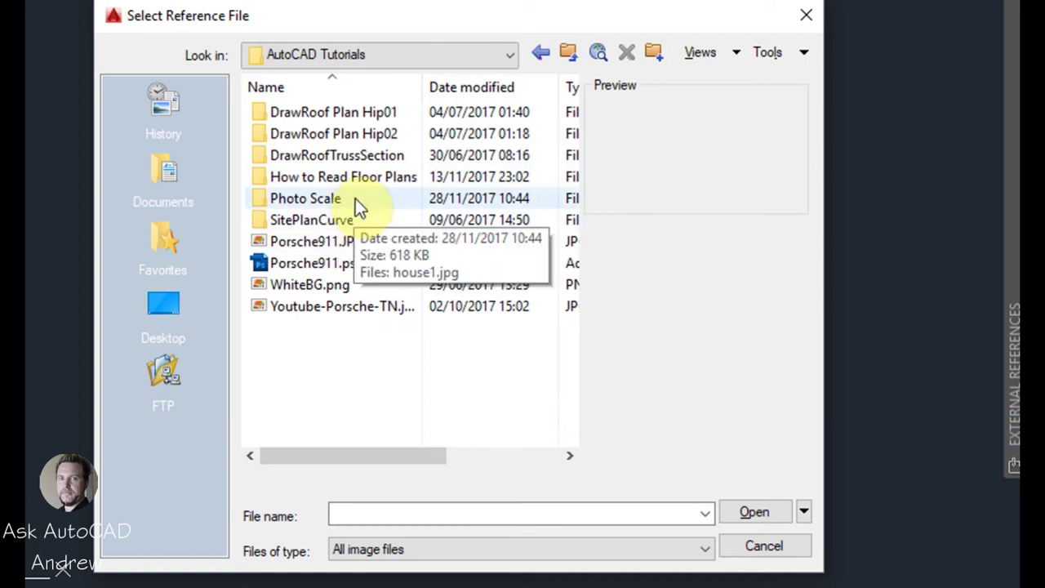
{"action": "double_click", "coordinate": [352, 200]}
{"action": "left_click", "coordinate": [324, 115]}
{"action": "left_click", "coordinate": [757, 512]}
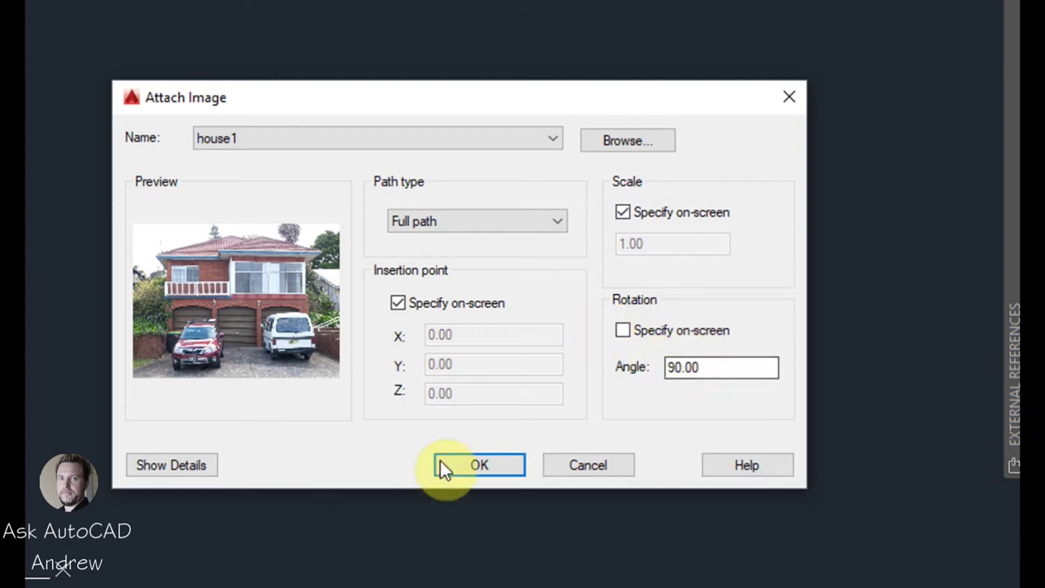
Place the house1 image near the drawing origin at scale factor 1 and zoom to the drawing extents
{"action": "left_click", "coordinate": [497, 462]}
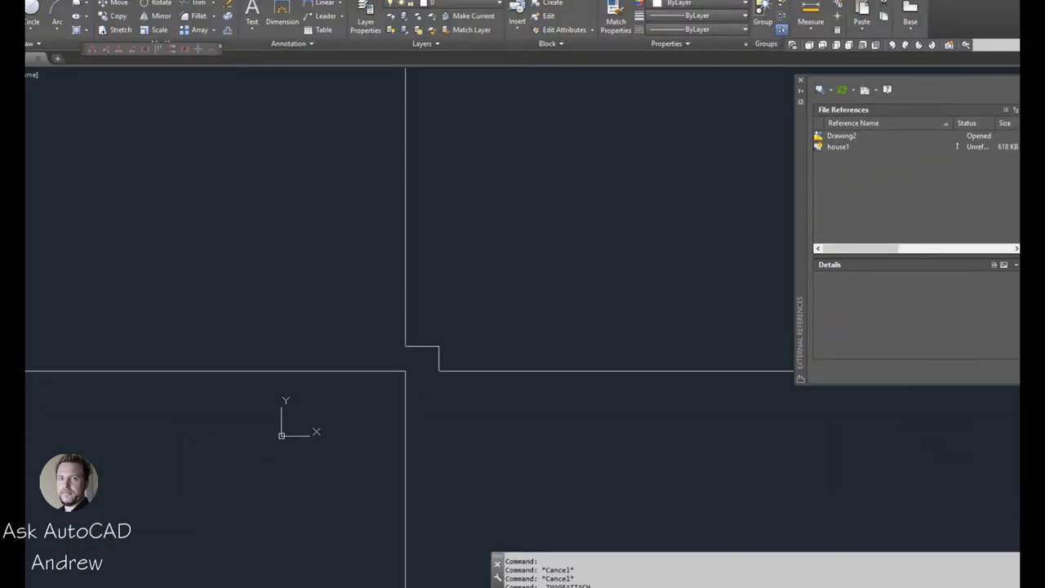
{"action": "left_click", "coordinate": [318, 414]}
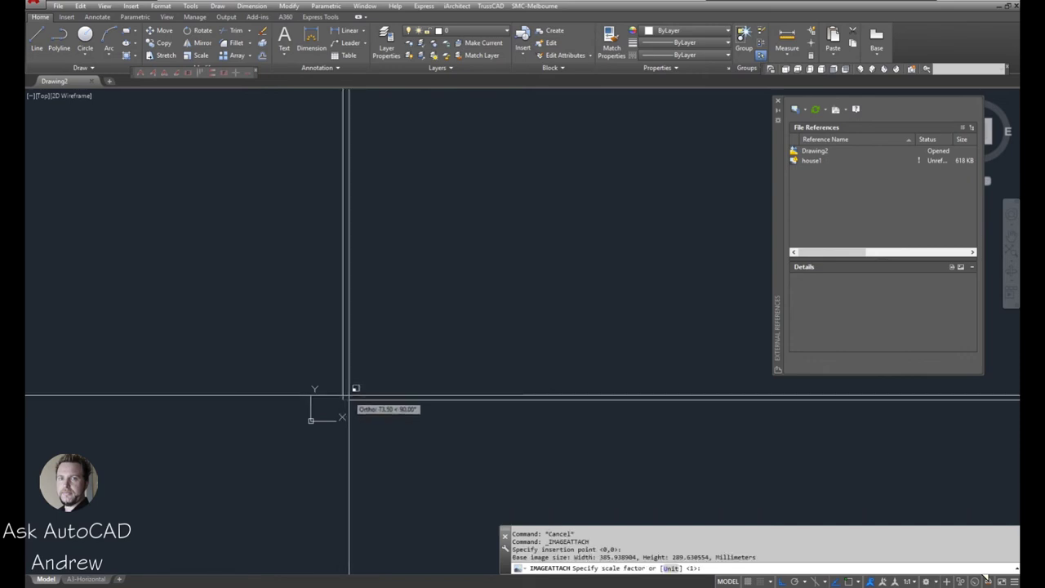
{"action": "key", "text": "Return"}
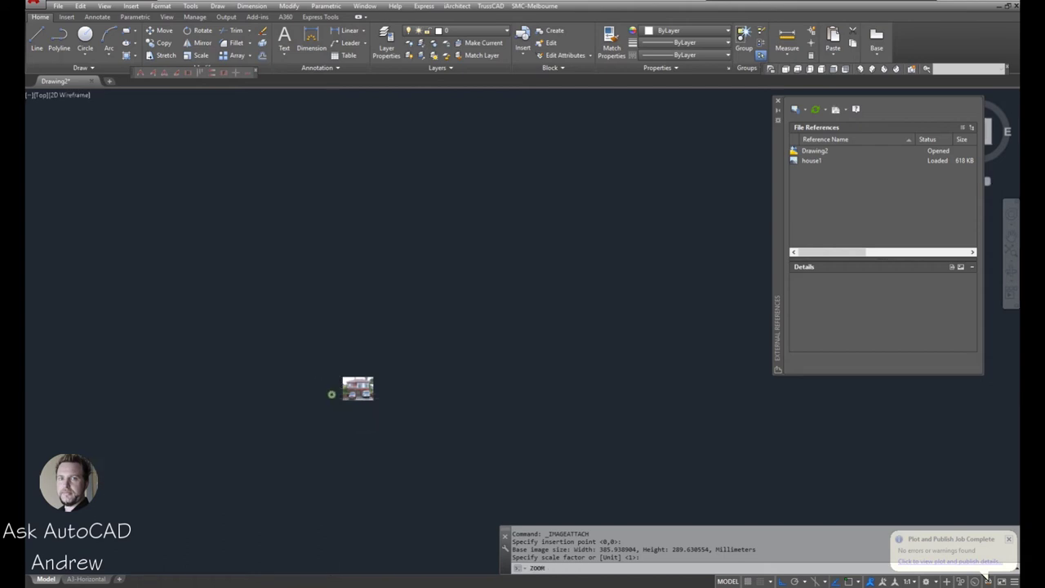
{"action": "middle_click", "coordinate": [332, 396]}
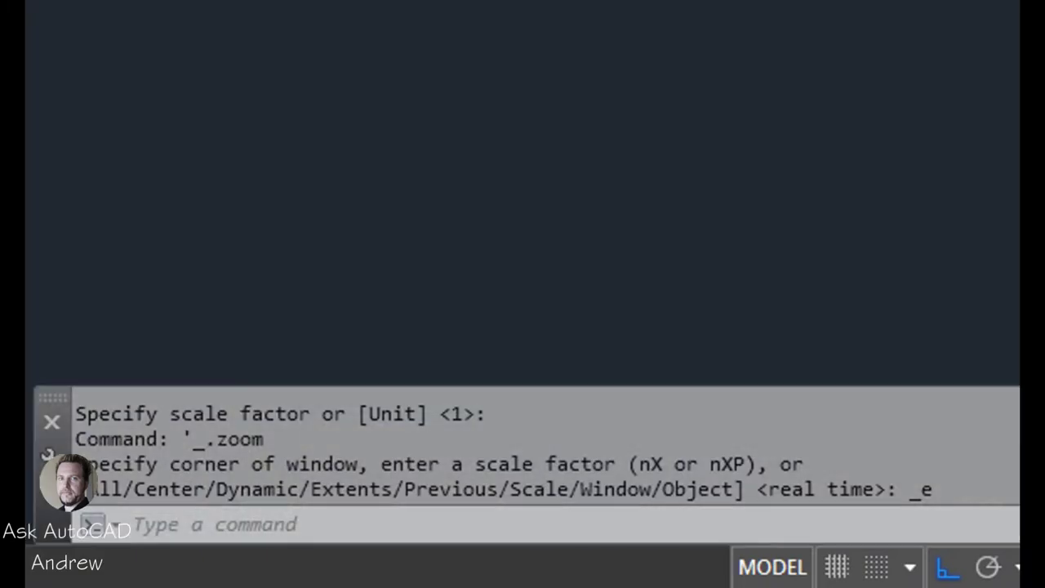
{"action": "type", "text": "ze"}
{"action": "key", "text": "Return"}
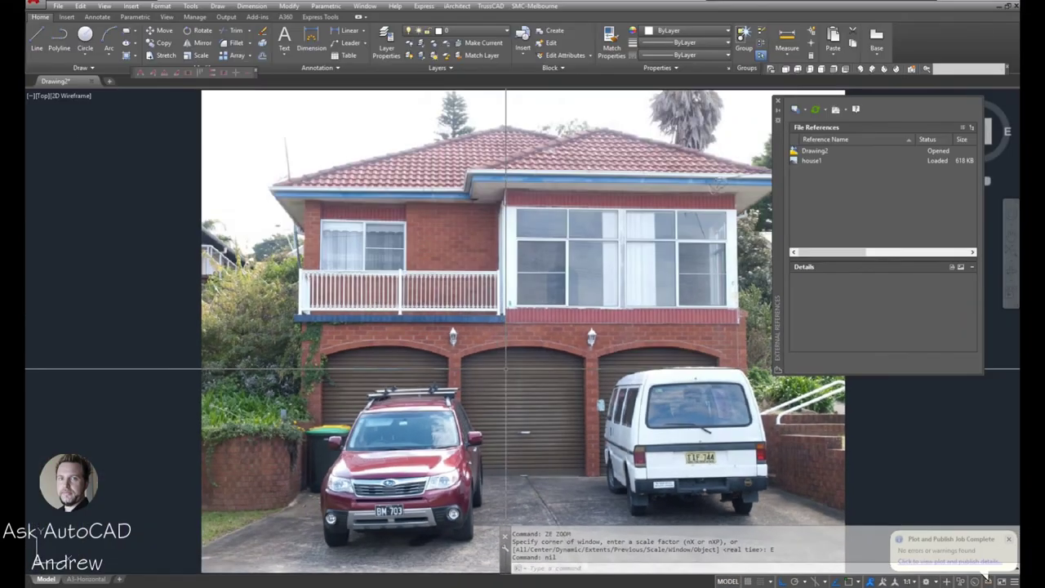
Examine the house photo around the garage doors and brickwork for a feature of known real size
{"action": "scroll", "coordinate": [506, 343], "scroll_direction": "down", "scroll_amount": 2}
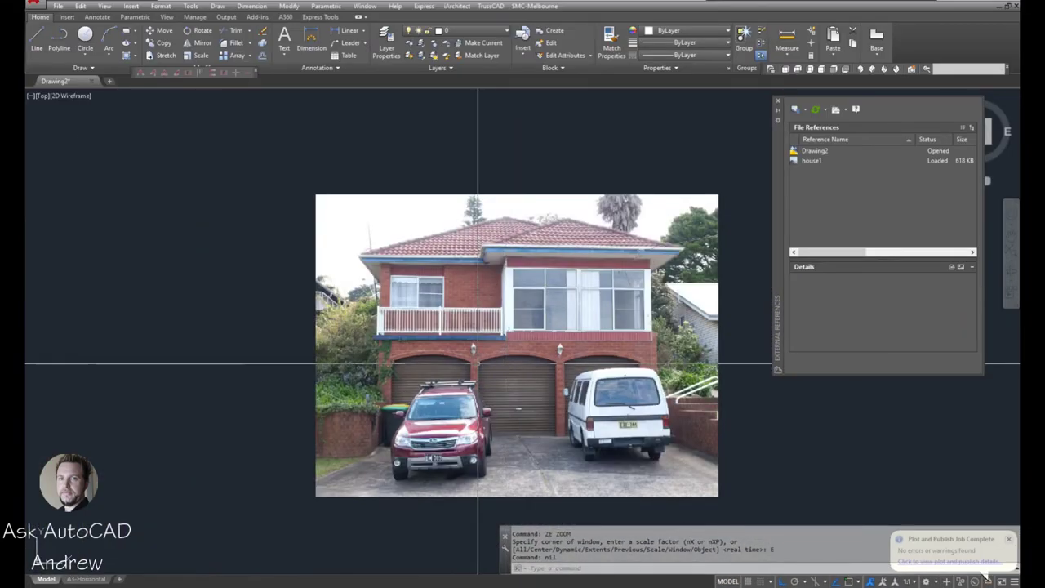
{"action": "scroll", "coordinate": [494, 359], "scroll_direction": "up", "scroll_amount": 2}
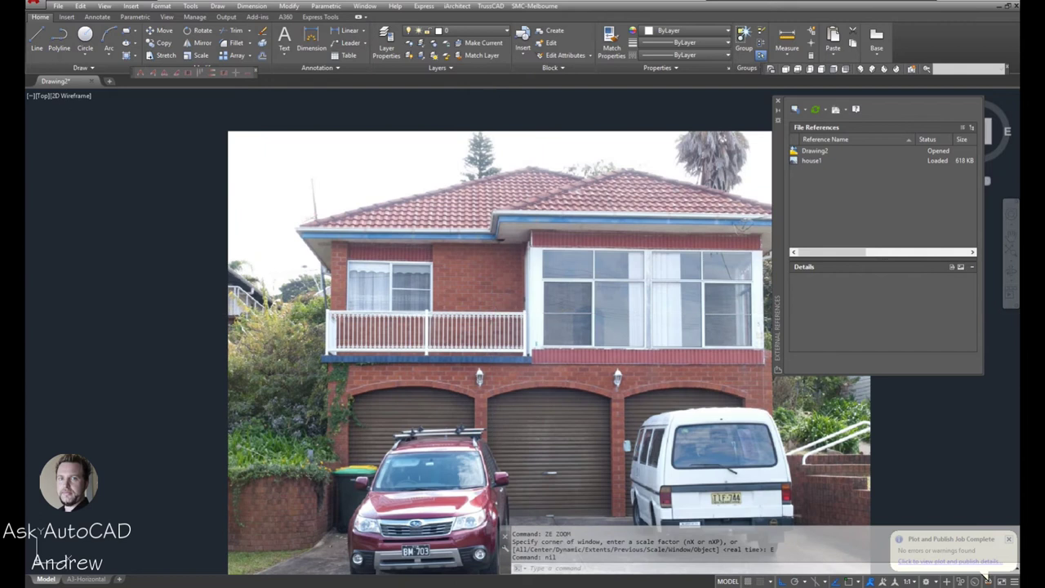
{"action": "mouse_move", "coordinate": [500, 339]}
{"action": "middle_mouse_down"}
{"action": "mouse_move", "coordinate": [488, 330]}
{"action": "mouse_move", "coordinate": [492, 347]}
{"action": "middle_mouse_up"}
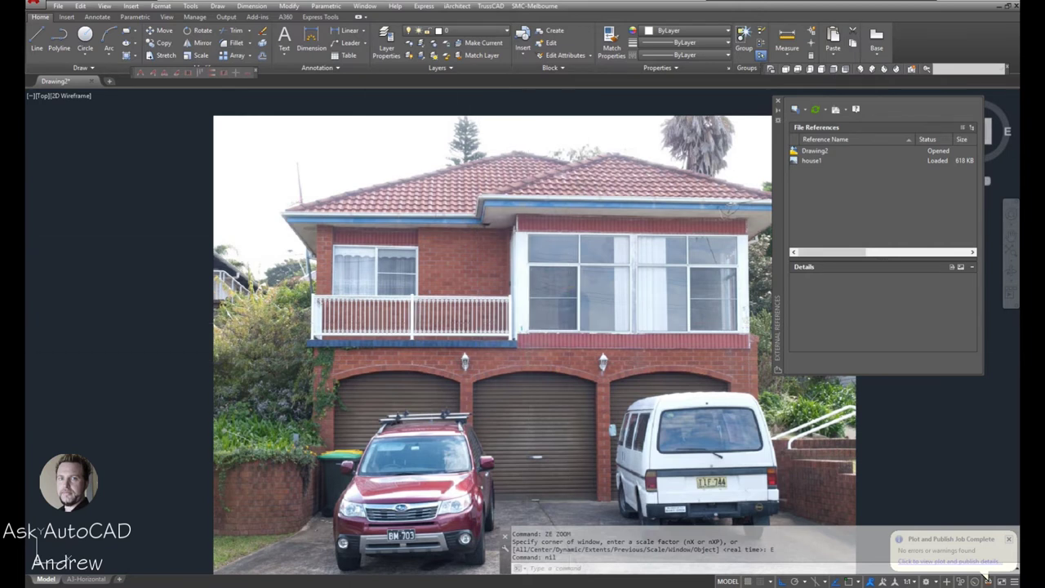
{"action": "middle_click_drag", "start_coordinate": [465, 355], "coordinate": [446, 328]}
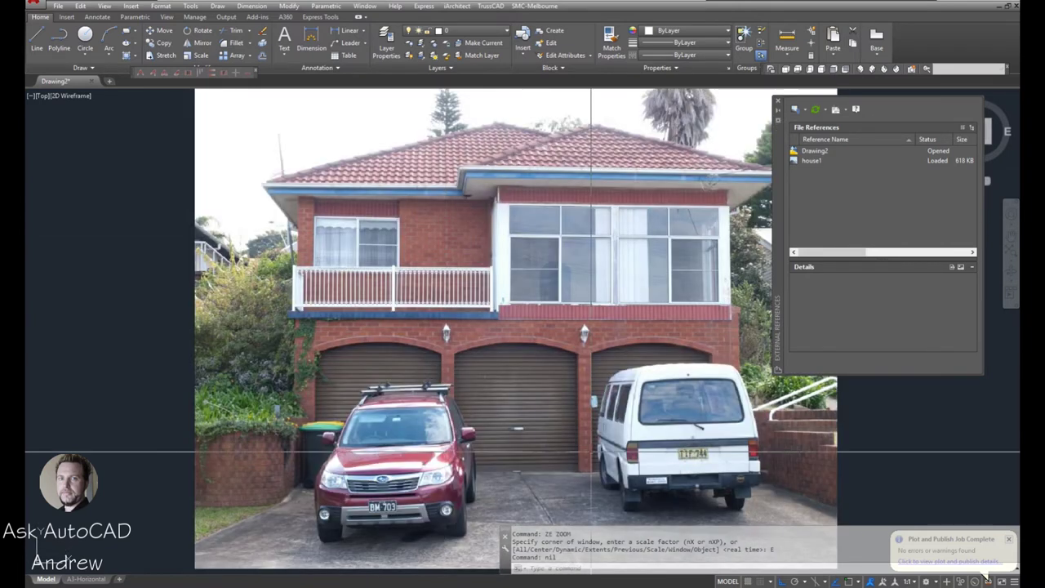
{"action": "scroll", "coordinate": [588, 469], "scroll_direction": "up", "scroll_amount": 2}
{"action": "scroll", "coordinate": [588, 469], "scroll_direction": "up", "scroll_amount": 2}
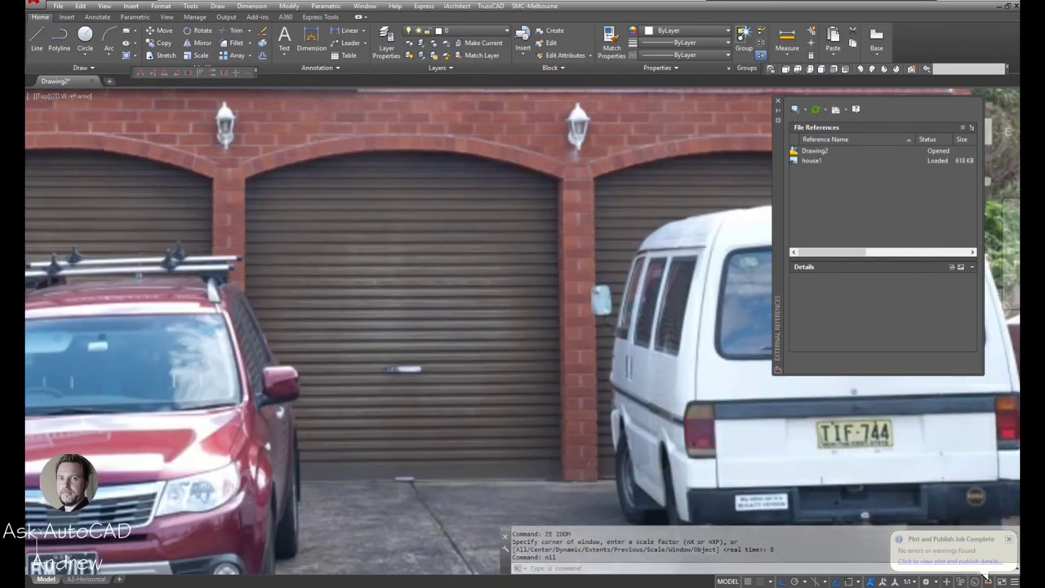
{"action": "scroll", "coordinate": [588, 469], "scroll_direction": "up", "scroll_amount": 2}
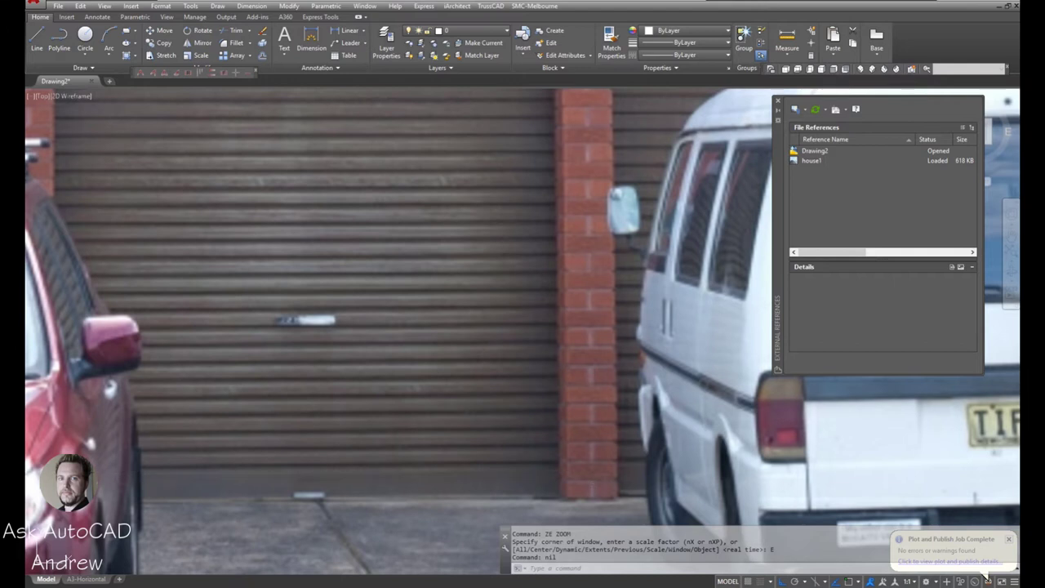
{"action": "scroll", "coordinate": [547, 325], "scroll_direction": "down", "scroll_amount": 2}
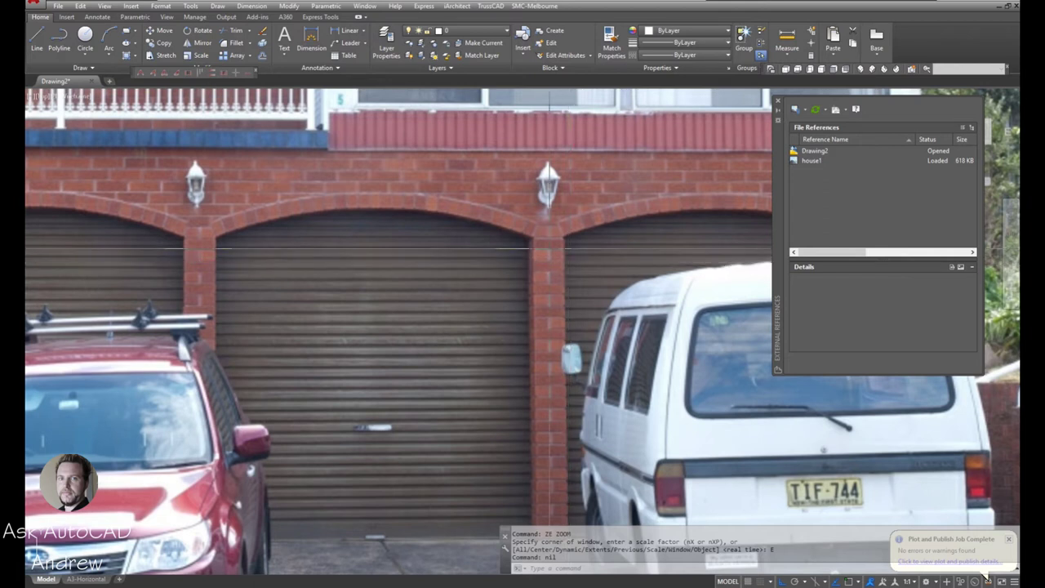
{"action": "scroll", "coordinate": [550, 248], "scroll_direction": "down", "scroll_amount": 4}
{"action": "middle_click_drag", "start_coordinate": [543, 230], "coordinate": [581, 274]}
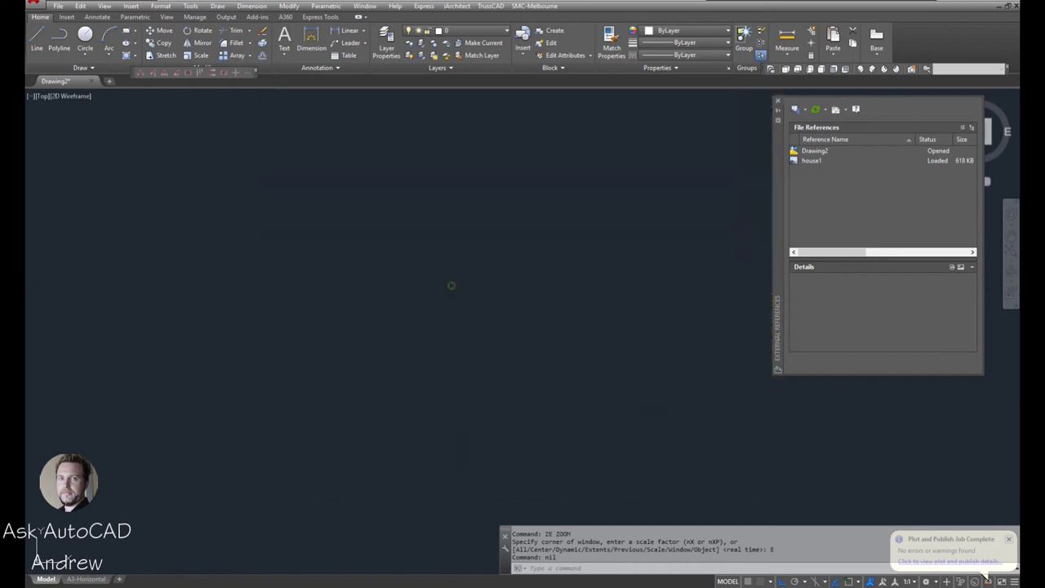
Trace one brick's vertical edge and full bottom width below the balcony with an L-shaped polyline
{"action": "scroll", "coordinate": [311, 245], "scroll_direction": "up", "scroll_amount": 5}
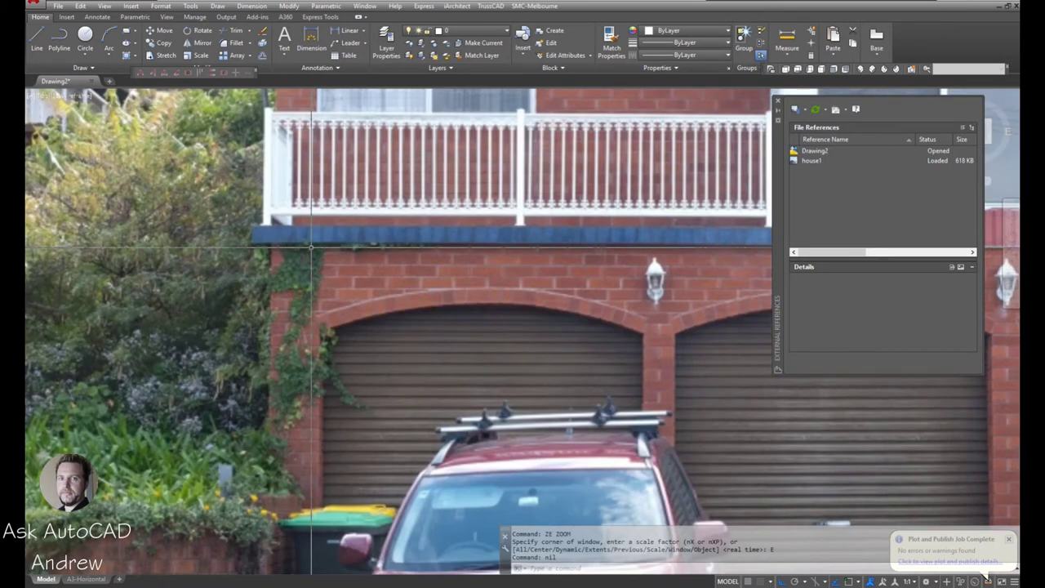
{"action": "scroll", "coordinate": [311, 245], "scroll_direction": "up", "scroll_amount": 3}
{"action": "type", "text": "pl"}
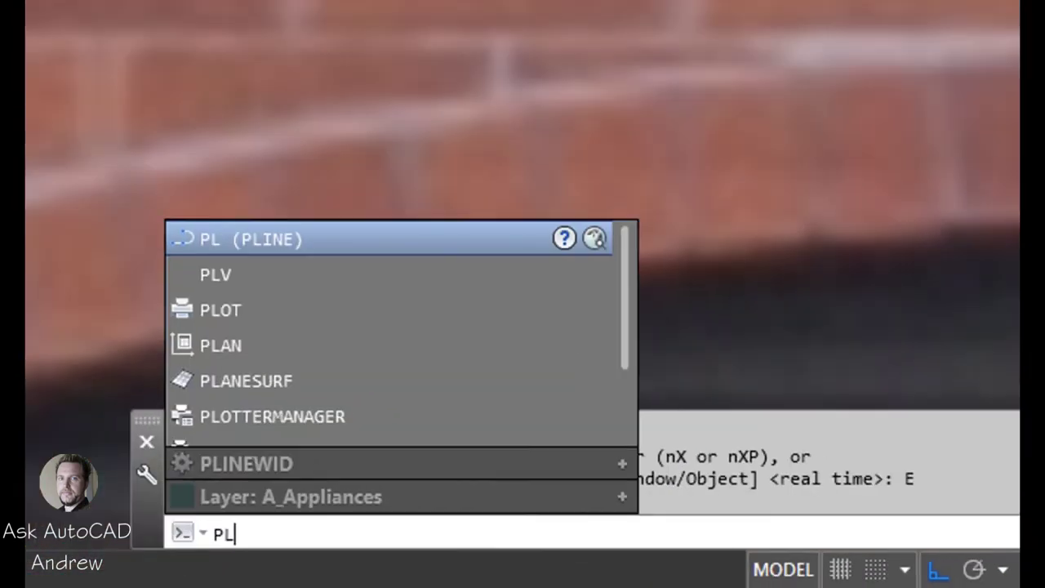
{"action": "key", "text": "Return"}
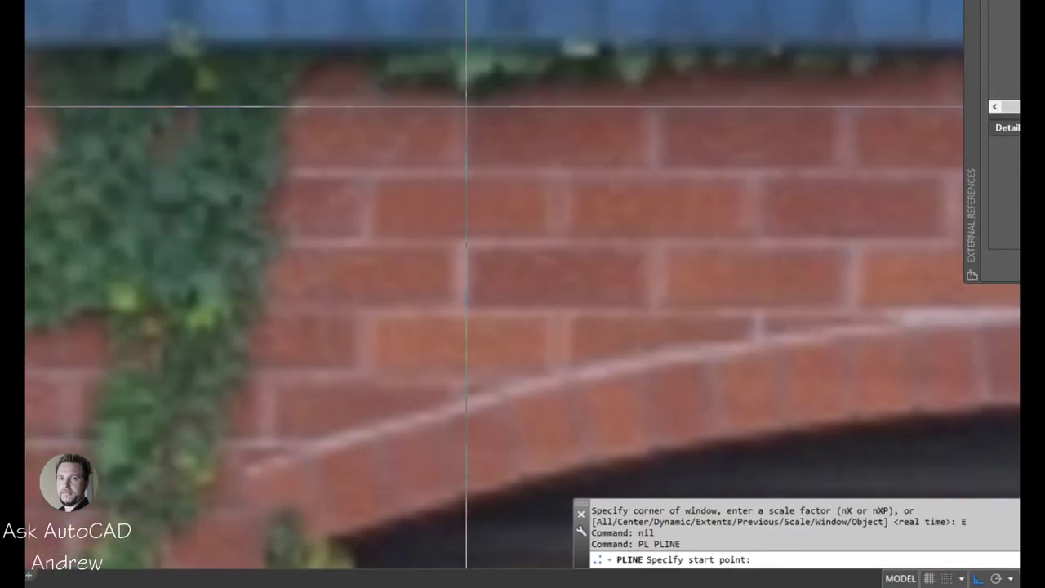
{"action": "left_click", "coordinate": [465, 106]}
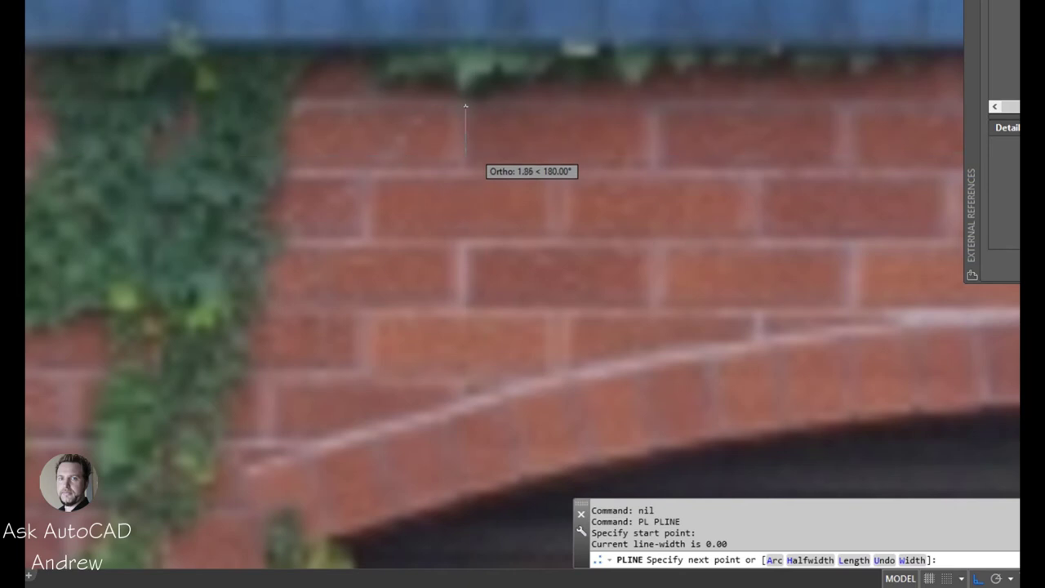
{"action": "left_click", "coordinate": [475, 167]}
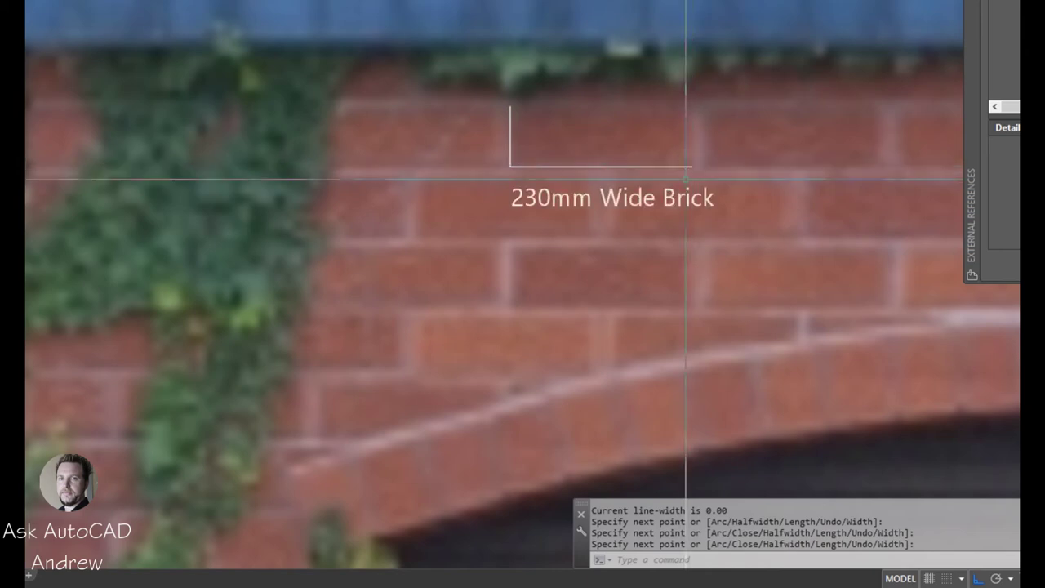
Scale the photo and brick polyline together by reference, using the polyline's horizontal segment as reference length and 230 as new length
{"action": "scroll", "coordinate": [686, 178], "scroll_direction": "down", "scroll_amount": 6}
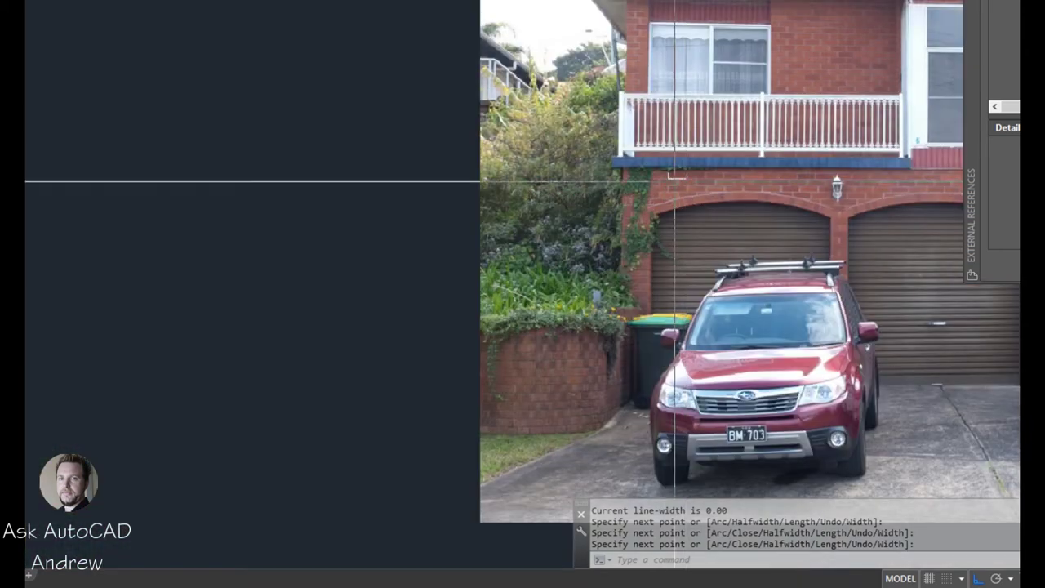
{"action": "key", "text": "Return"}
{"action": "left_click", "coordinate": [628, 129]}
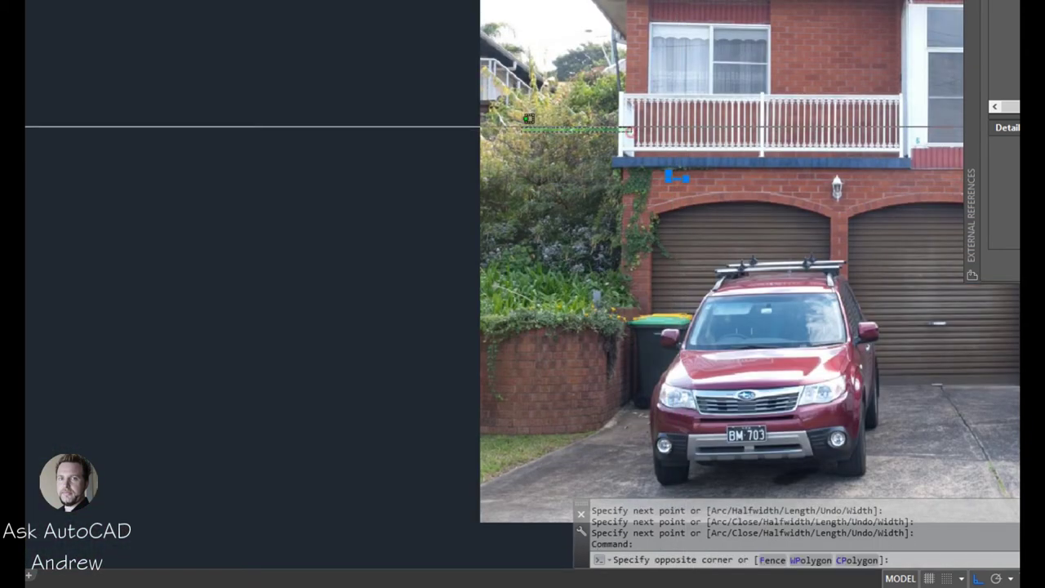
{"action": "left_click", "coordinate": [455, 92]}
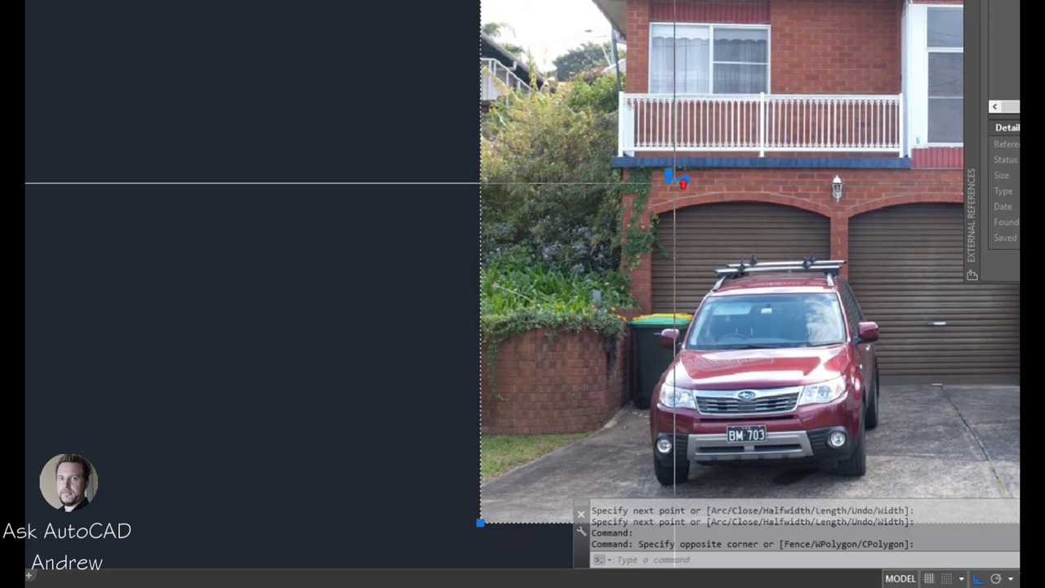
{"action": "scroll", "coordinate": [674, 181], "scroll_direction": "up", "scroll_amount": 8}
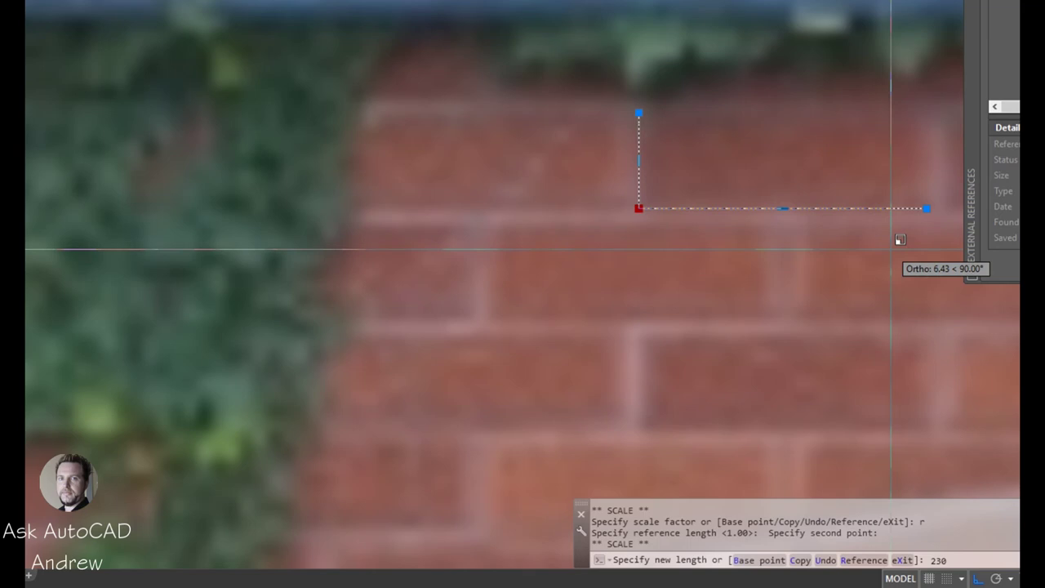
{"action": "key", "text": "Return"}
{"action": "scroll", "coordinate": [867, 318], "scroll_direction": "down", "scroll_amount": 8}
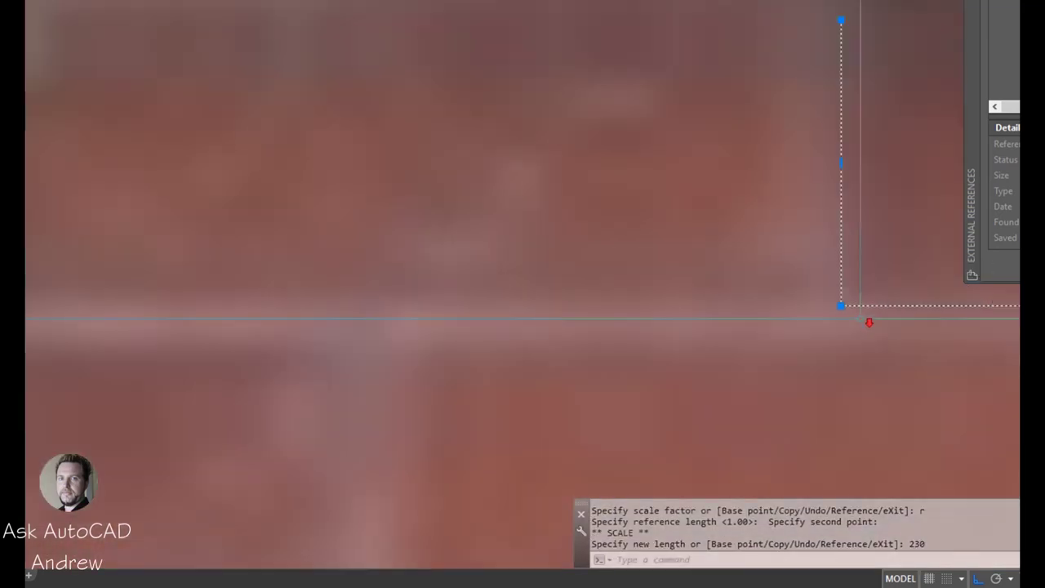
{"action": "scroll", "coordinate": [859, 317], "scroll_direction": "down", "scroll_amount": 6}
{"action": "scroll", "coordinate": [677, 334], "scroll_direction": "down", "scroll_amount": 10}
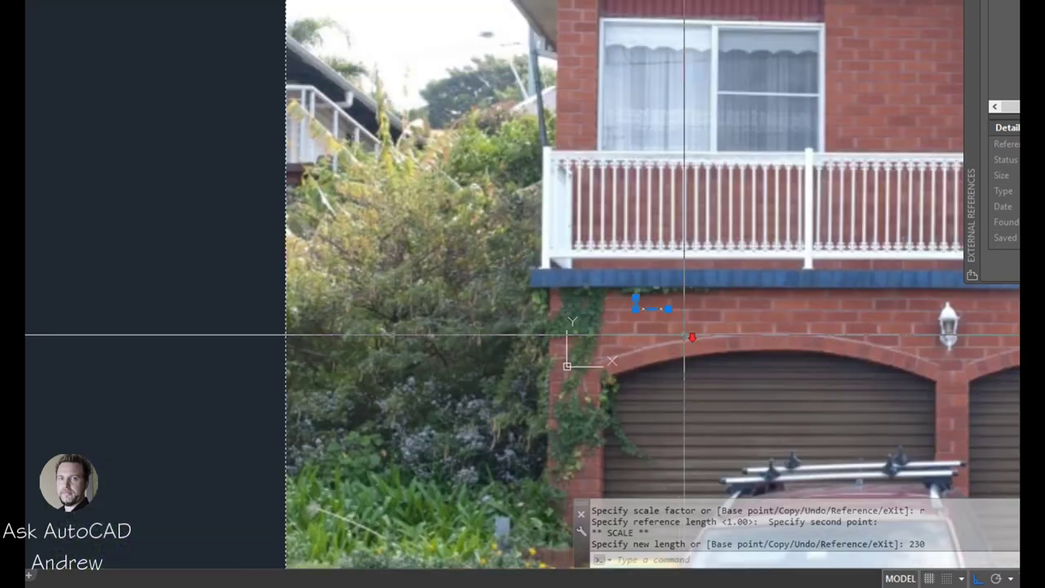
{"action": "scroll", "coordinate": [689, 351], "scroll_direction": "down", "scroll_amount": 4}
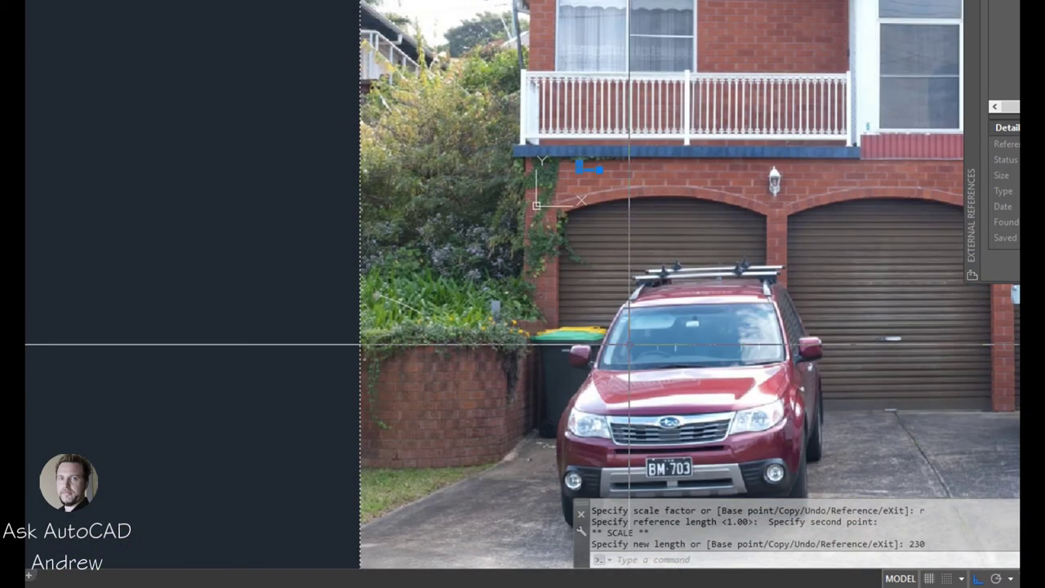
Trace a polyline up the wall's left edge, along the underside of the balcony slab and red cladding, and up the cladding's right end
{"action": "key", "text": "Escape"}
{"action": "type", "text": "pl"}
{"action": "key", "text": "Return"}
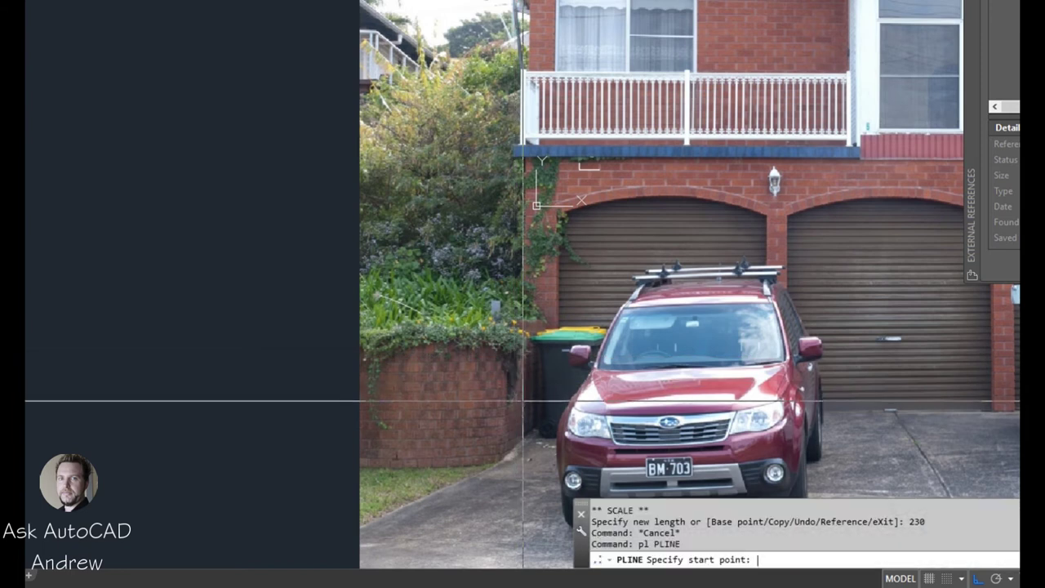
{"action": "left_click", "coordinate": [523, 433]}
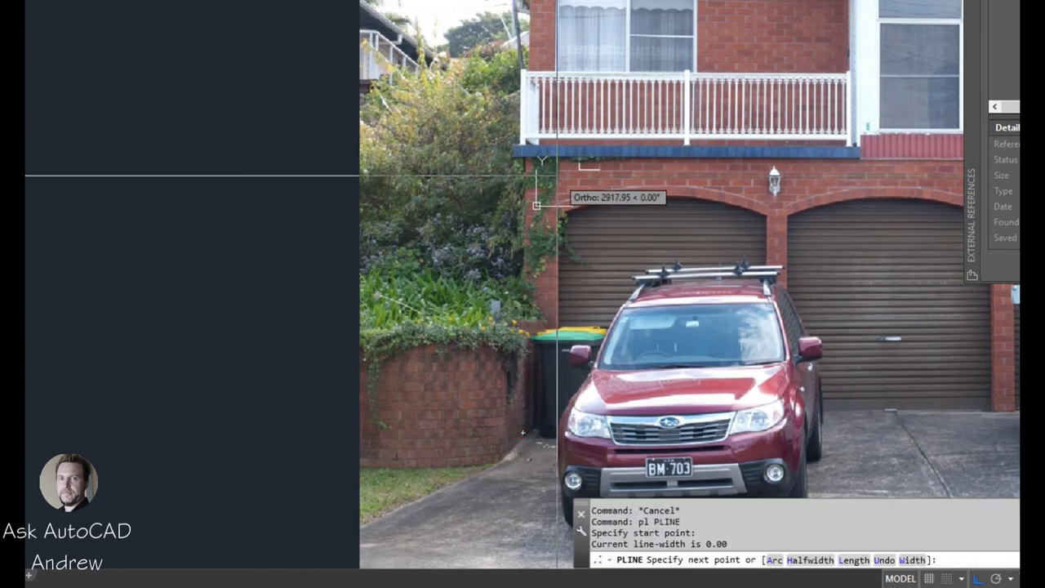
{"action": "left_click", "coordinate": [523, 158]}
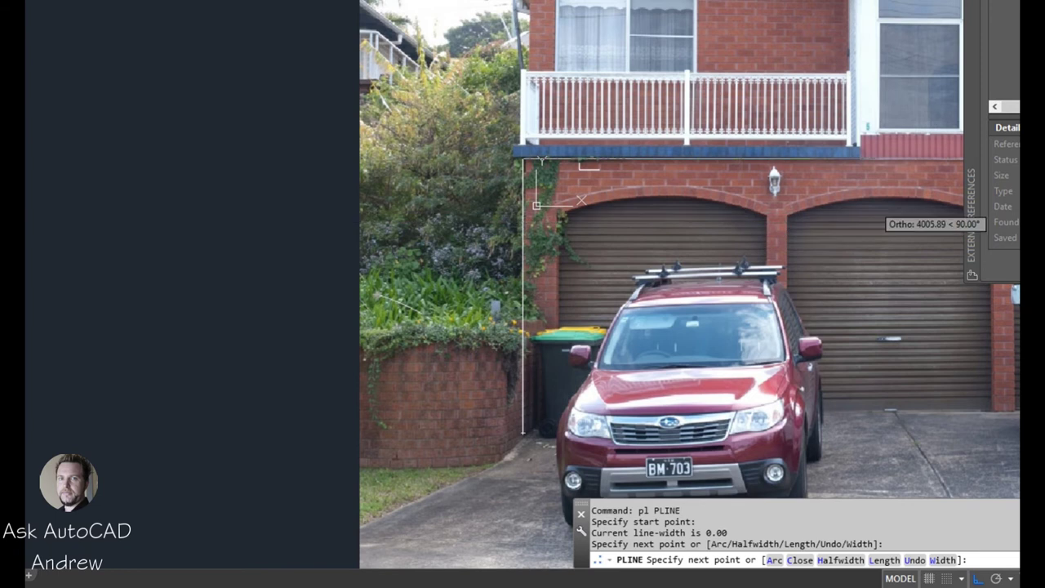
{"action": "scroll", "coordinate": [881, 219], "scroll_direction": "up", "scroll_amount": 5}
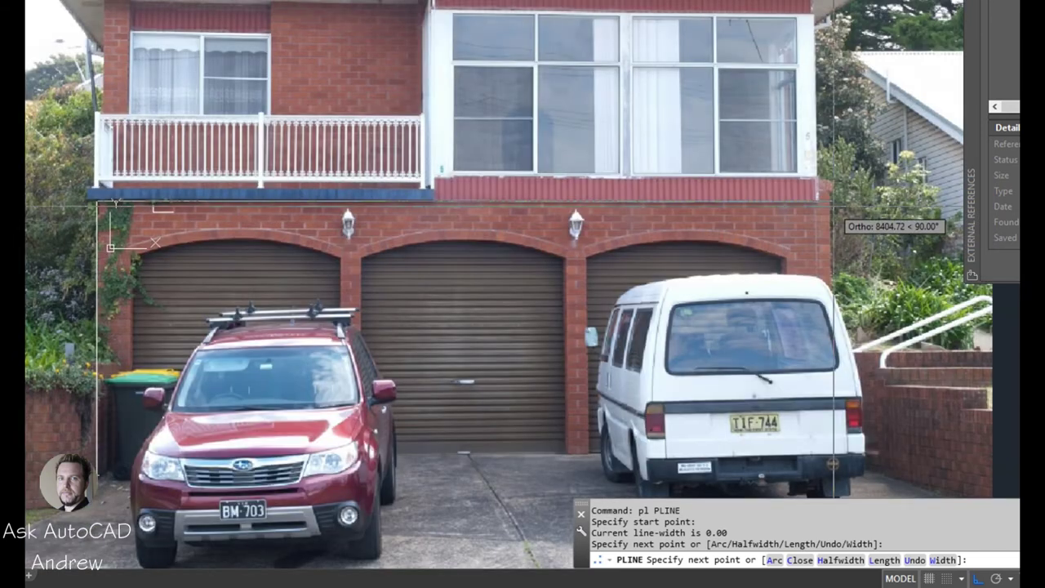
{"action": "left_click", "coordinate": [796, 144]}
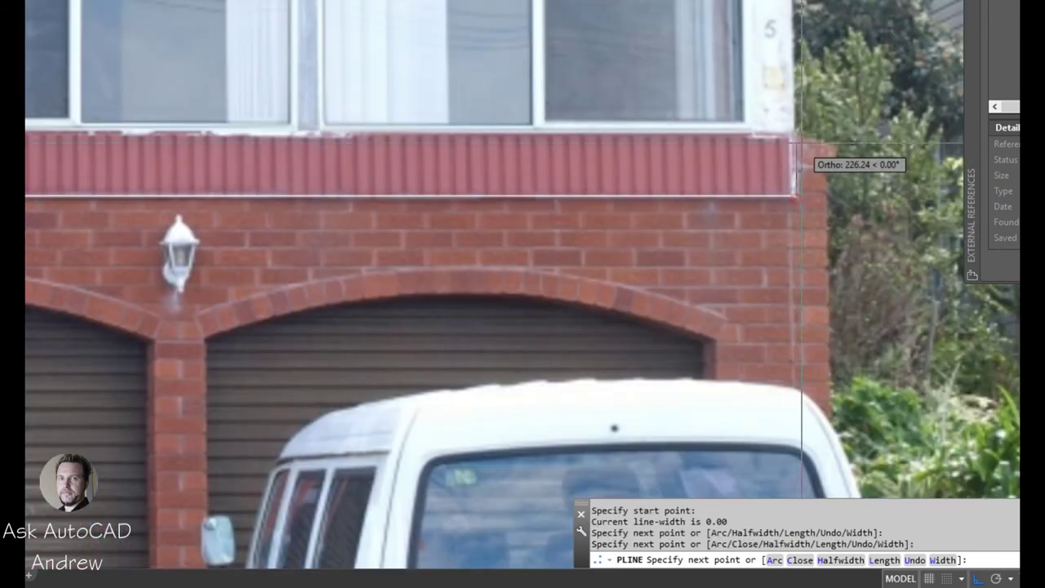
{"action": "left_click", "coordinate": [794, 133]}
{"action": "scroll", "coordinate": [821, 168], "scroll_direction": "down", "scroll_amount": 4}
{"action": "key", "text": "Return"}
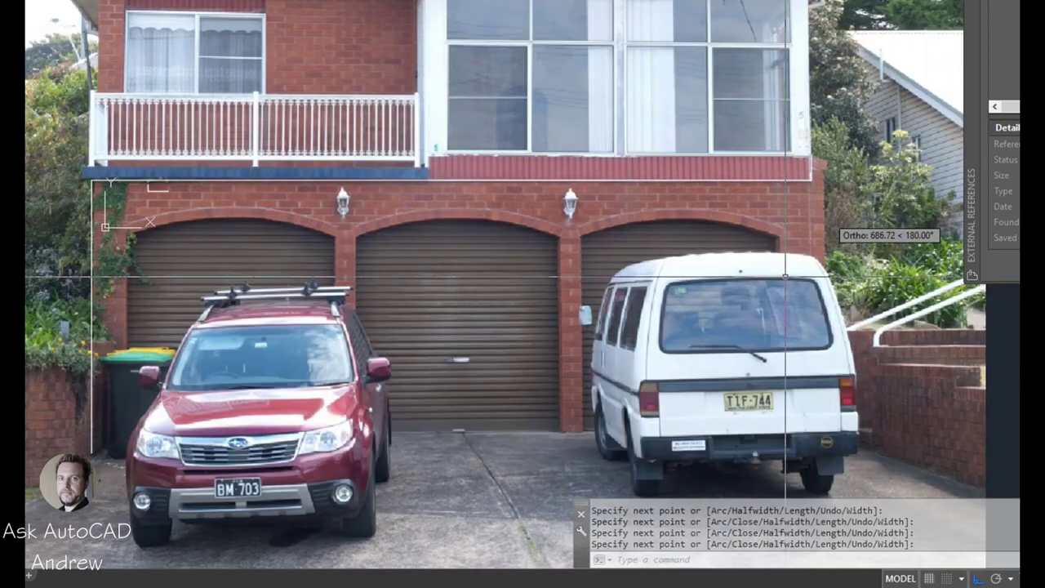
Turn object snap on and start a polyline at the outline's upper-left corner, extending it left to the balcony slab's outer end
{"action": "middle_click_drag", "start_coordinate": [205, 310], "coordinate": [550, 250]}
{"action": "key", "text": "Return"}
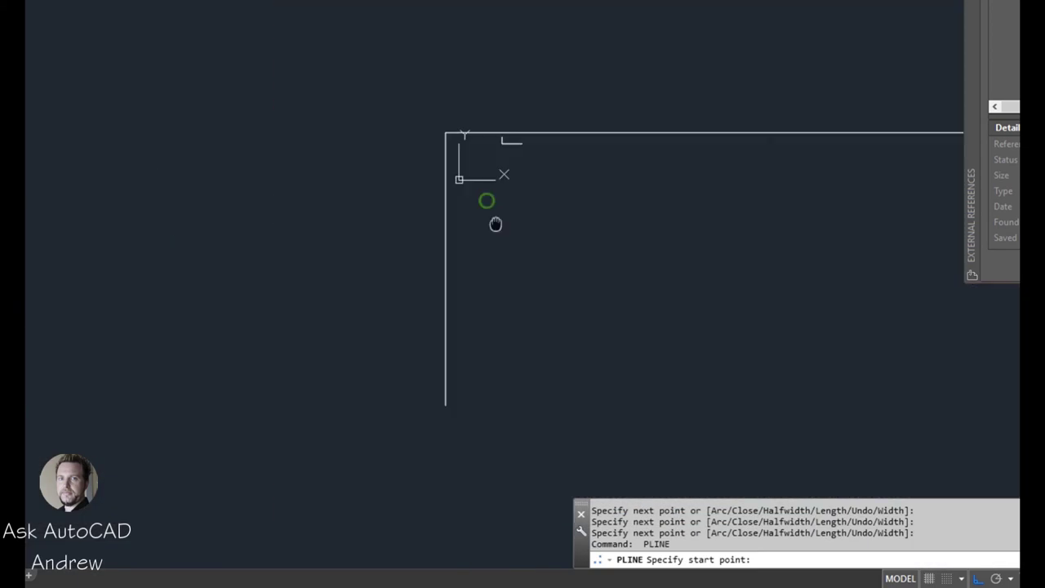
{"action": "scroll", "coordinate": [456, 181], "scroll_direction": "up", "scroll_amount": 4}
{"action": "scroll", "coordinate": [458, 182], "scroll_direction": "up", "scroll_amount": 2}
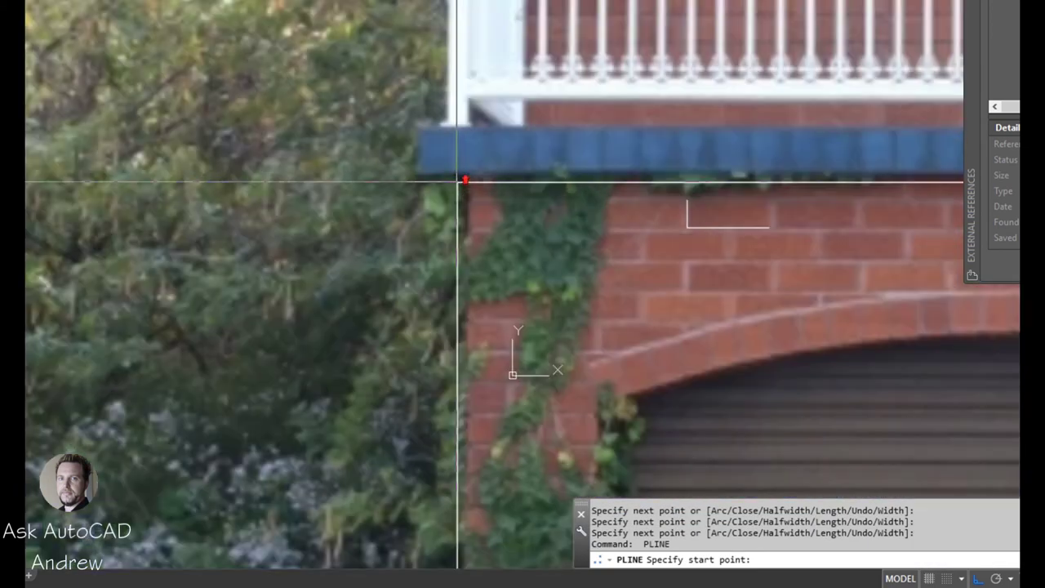
{"action": "key", "text": "F3"}
{"action": "left_click", "coordinate": [457, 182]}
{"action": "left_click", "coordinate": [421, 194]}
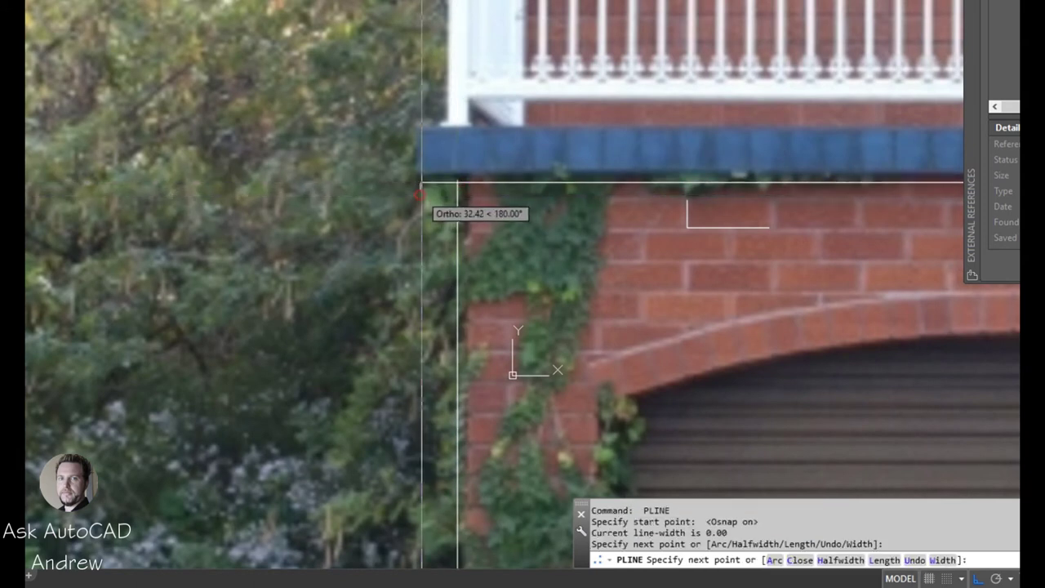
Continue the polyline around the balcony slab's end, along its top edge, and step it up along the top of the red cladding
{"action": "scroll", "coordinate": [419, 124], "scroll_direction": "down", "scroll_amount": 5}
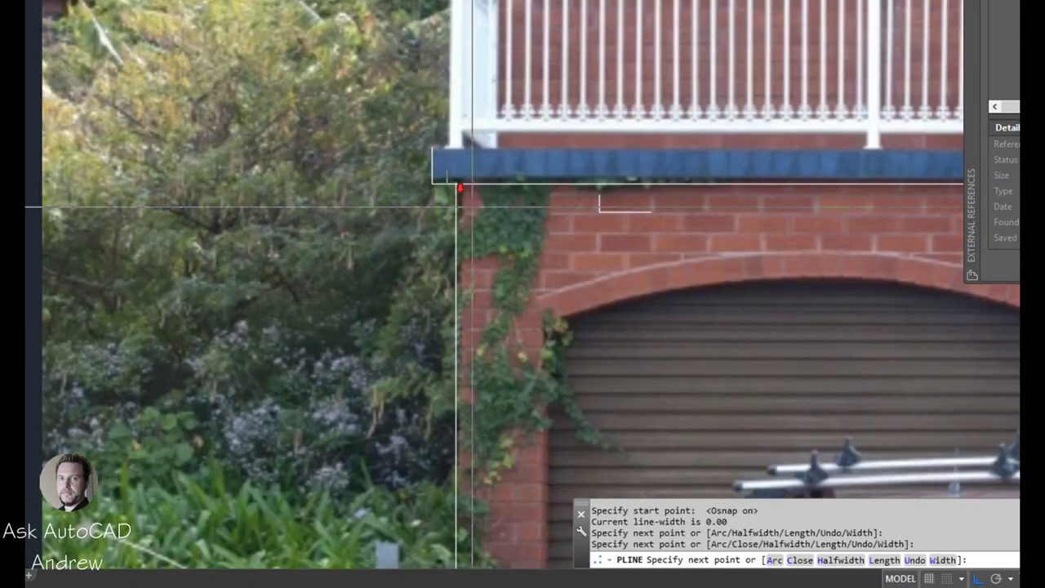
{"action": "middle_click_drag", "start_coordinate": [772, 235], "coordinate": [784, 225]}
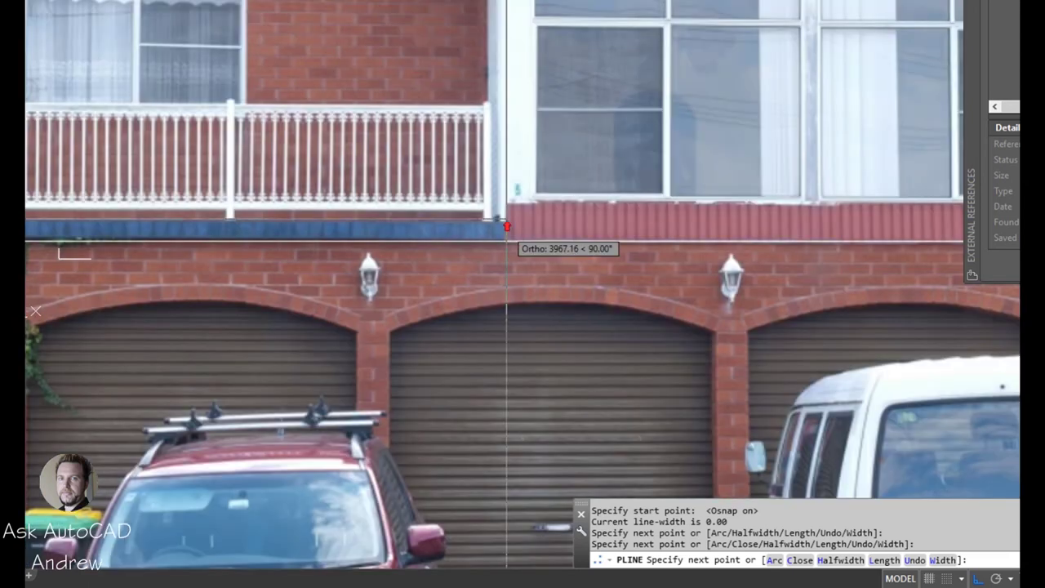
{"action": "scroll", "coordinate": [506, 242], "scroll_direction": "up", "scroll_amount": 4}
{"action": "left_click", "coordinate": [515, 196]}
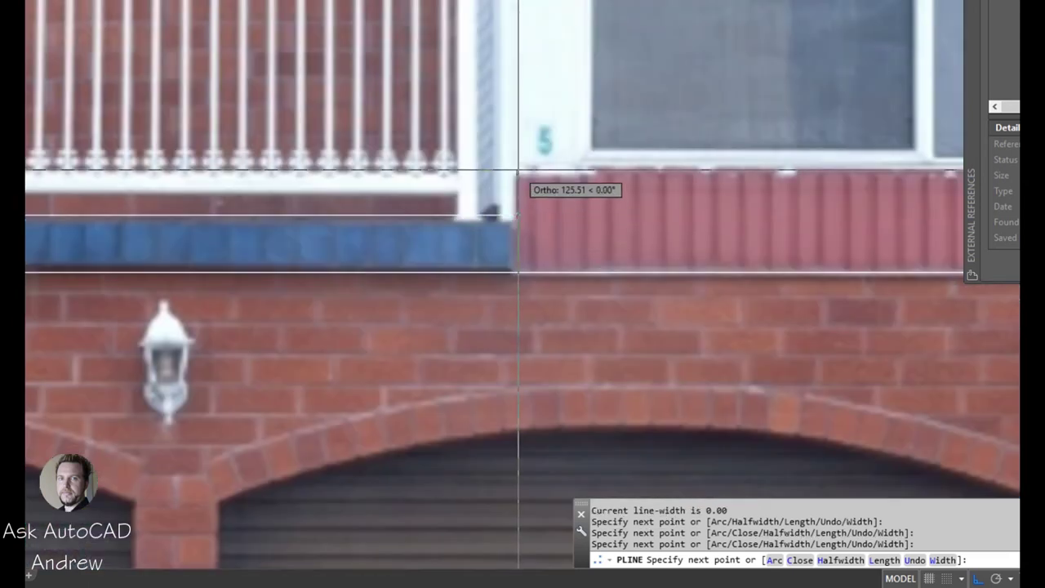
{"action": "left_click", "coordinate": [522, 171]}
{"action": "scroll", "coordinate": [531, 173], "scroll_direction": "down", "scroll_amount": 3}
{"action": "scroll", "coordinate": [686, 200], "scroll_direction": "up", "scroll_amount": 5}
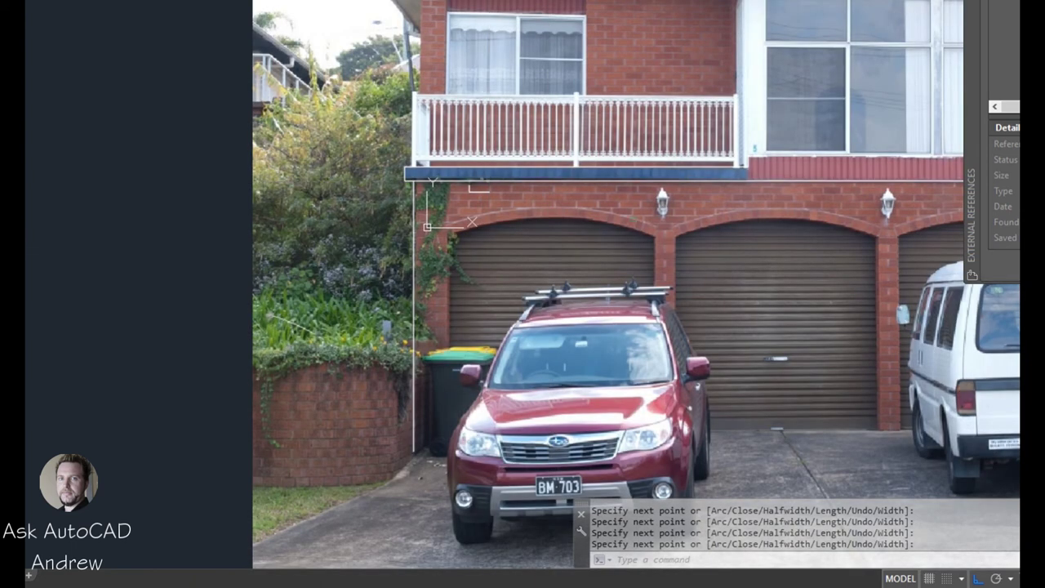
Draw a vertical polyline about 2216 mm long down the middle garage door's right brick pier, from the arch's base to the ground
{"action": "middle_click_drag", "start_coordinate": [707, 210], "coordinate": [539, 218]}
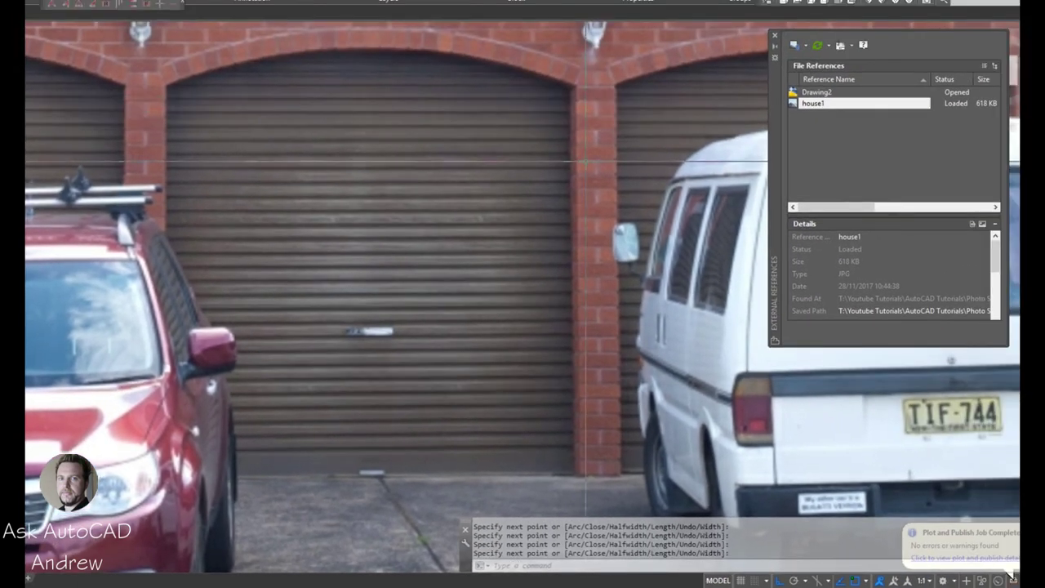
{"action": "type", "text": "pl"}
{"action": "key", "text": "Return"}
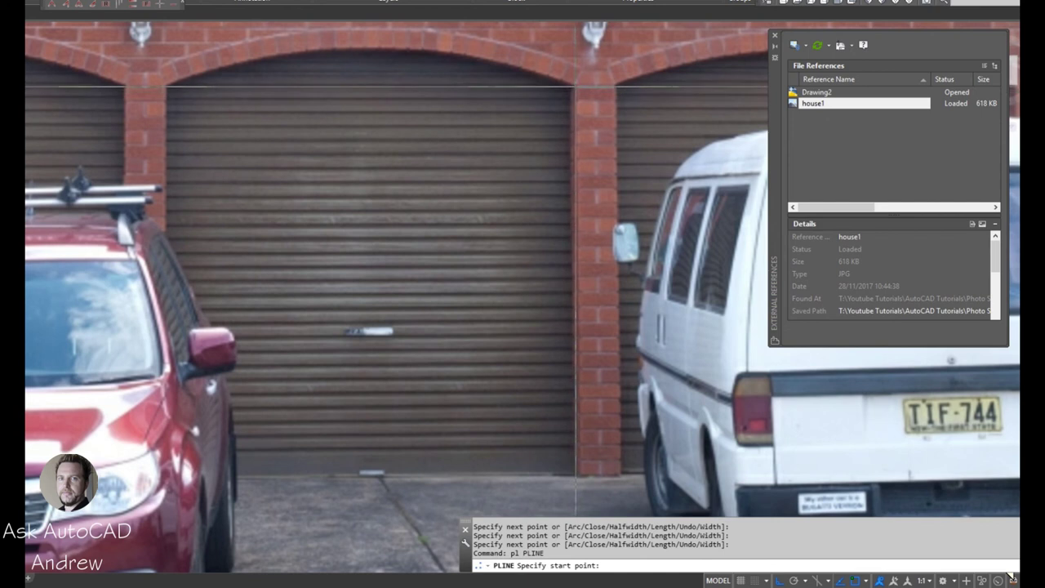
{"action": "left_click", "coordinate": [576, 85]}
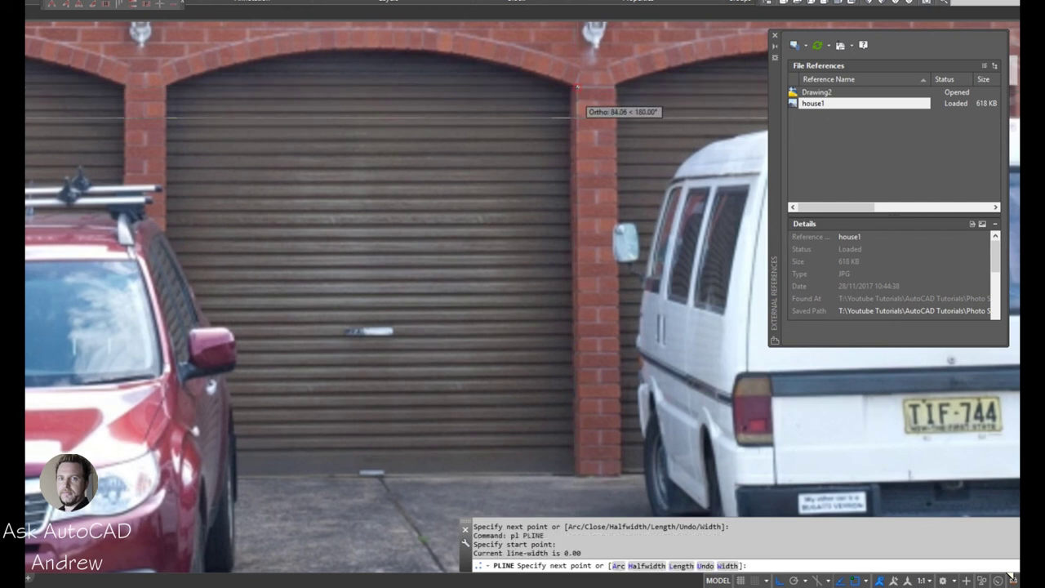
{"action": "left_click", "coordinate": [591, 474]}
{"action": "key", "text": "Return"}
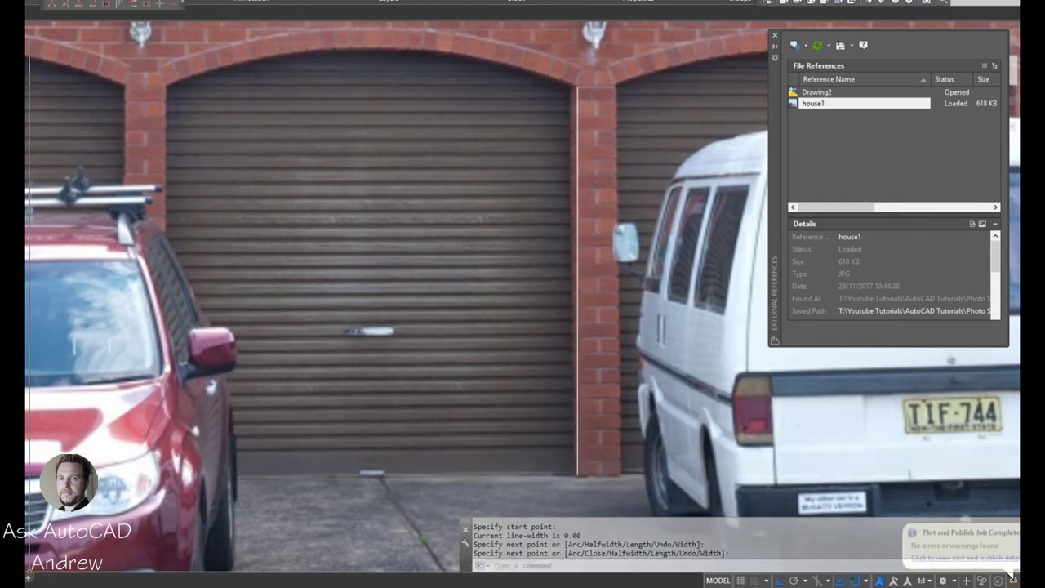
Switch to Calculator and multiply 26 brick courses by 86 mm to work out the real pier height
{"action": "key", "text": "super"}
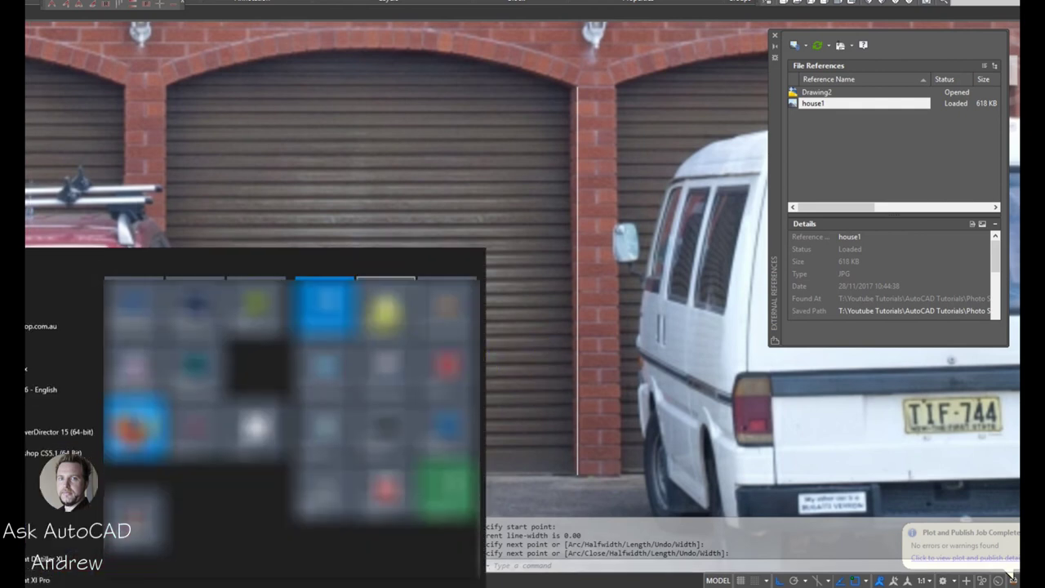
{"action": "key", "text": "super"}
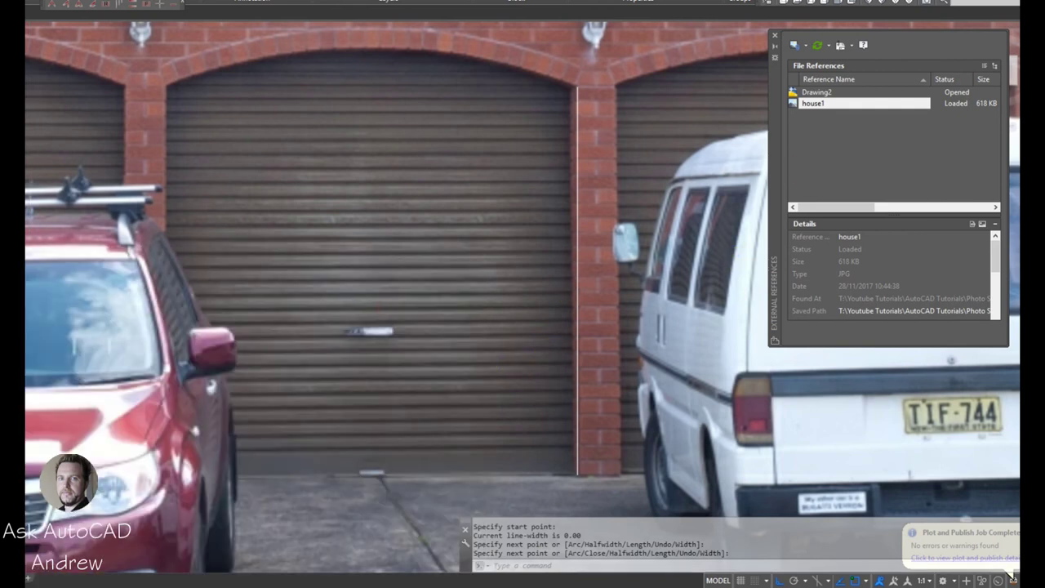
{"action": "left_click_drag", "start_coordinate": [683, 19], "coordinate": [669, 52]}
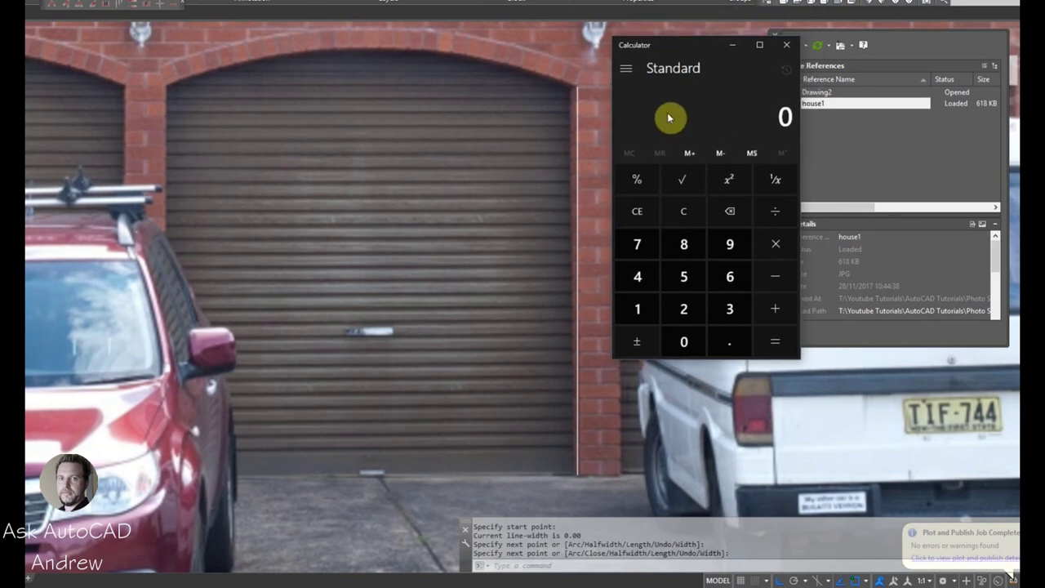
{"action": "left_click", "coordinate": [686, 318]}
{"action": "left_click", "coordinate": [730, 282]}
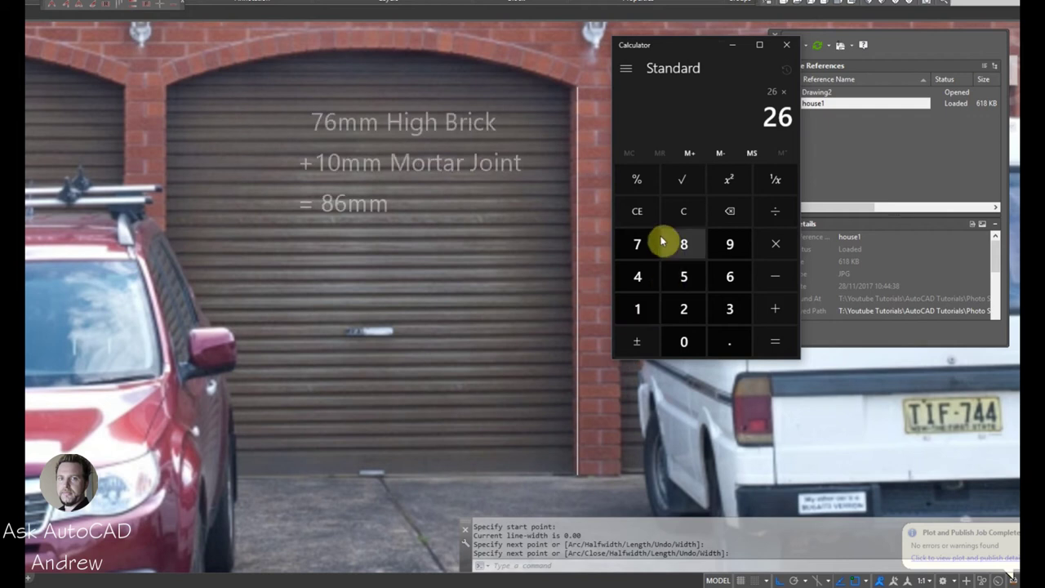
{"action": "left_click", "coordinate": [681, 253]}
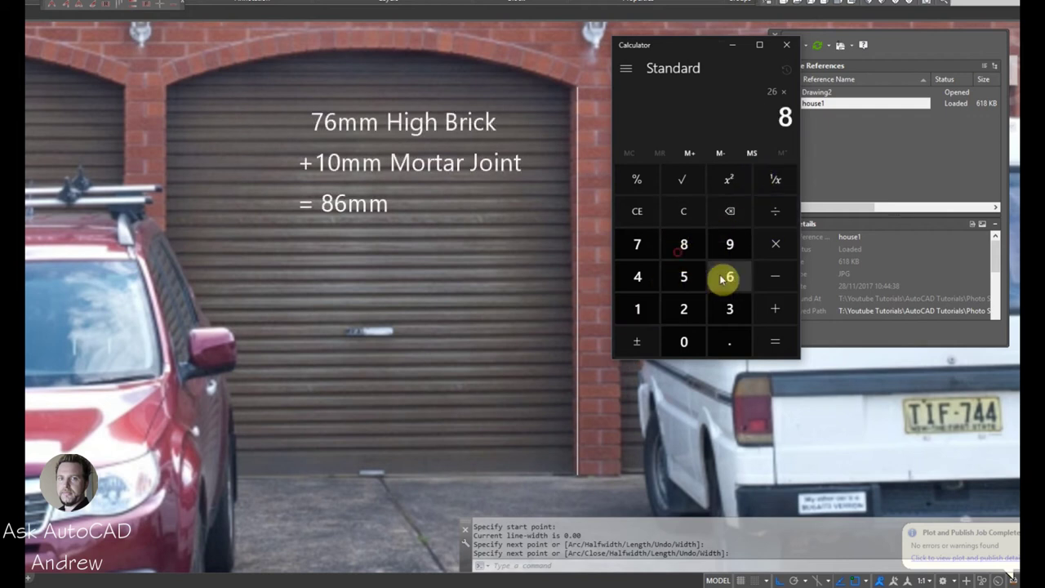
{"action": "left_click", "coordinate": [727, 276]}
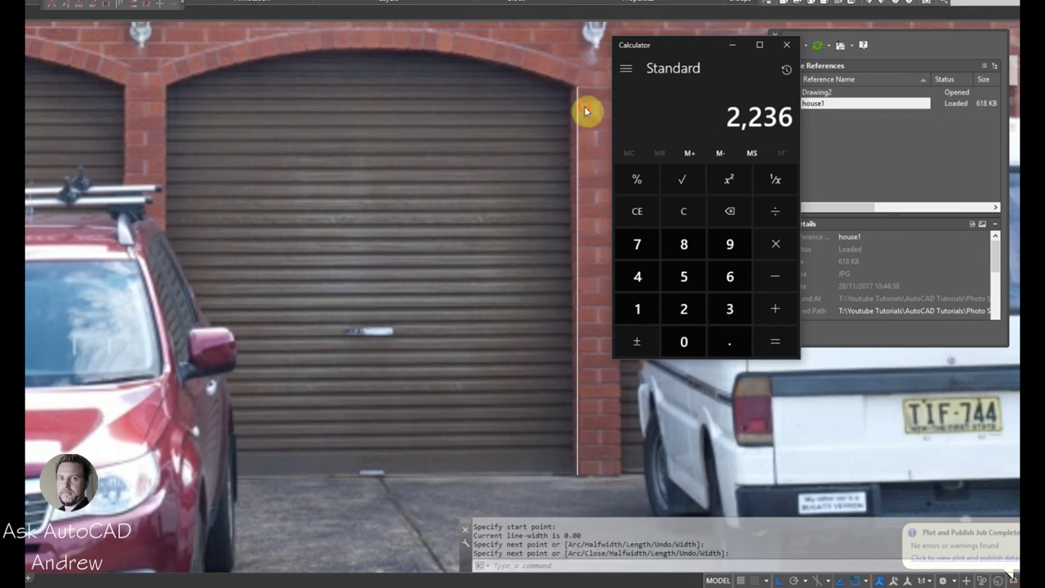
Return to AutoCAD, measure the vertical polyline on the brick pier with DIST, and compare its length with the Calculator result
{"action": "left_click", "coordinate": [585, 106]}
{"action": "middle_click_drag", "start_coordinate": [563, 177], "coordinate": [572, 177]}
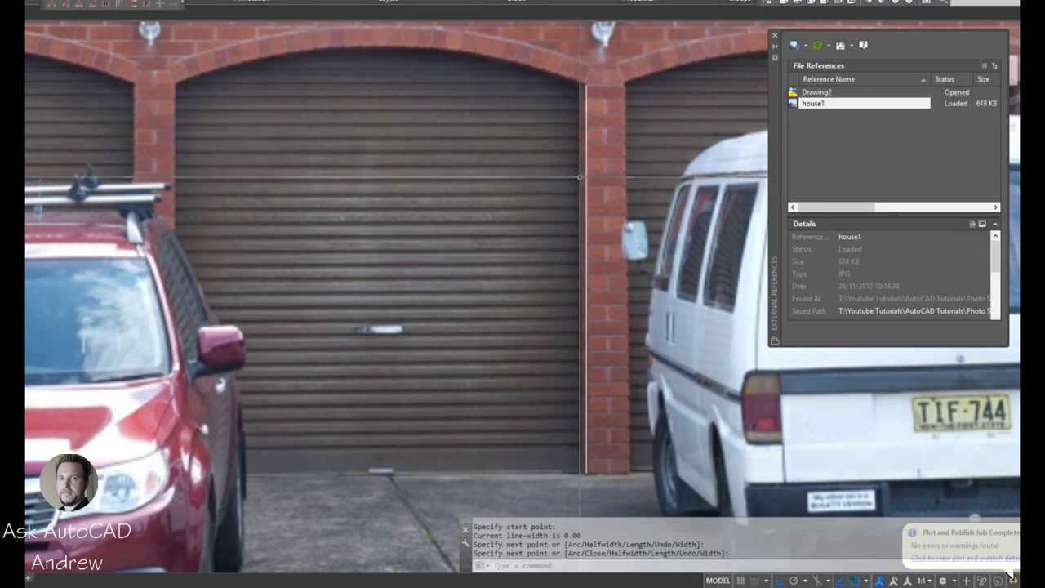
{"action": "type", "text": "D"}
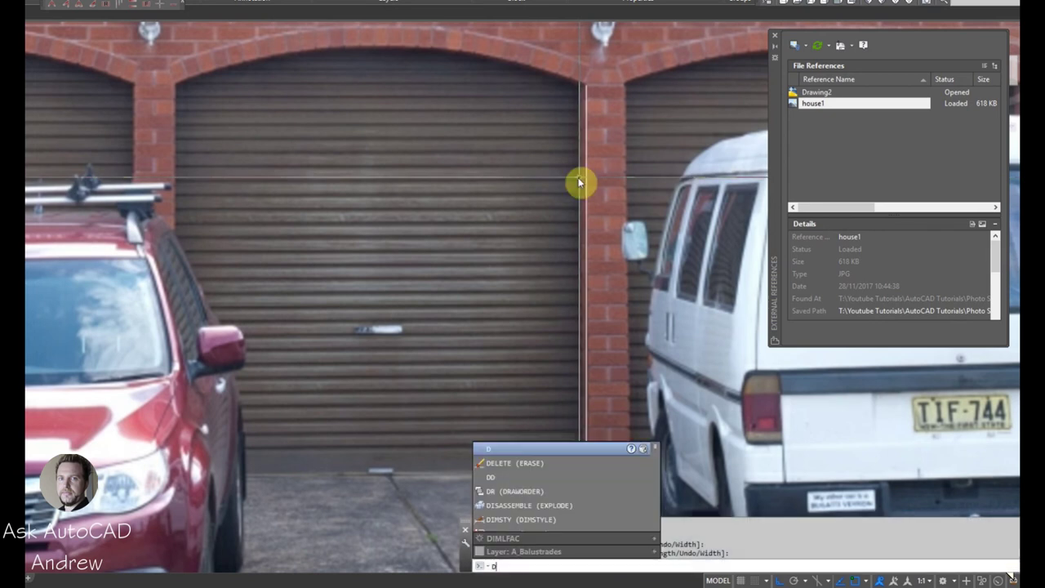
{"action": "type", "text": "I"}
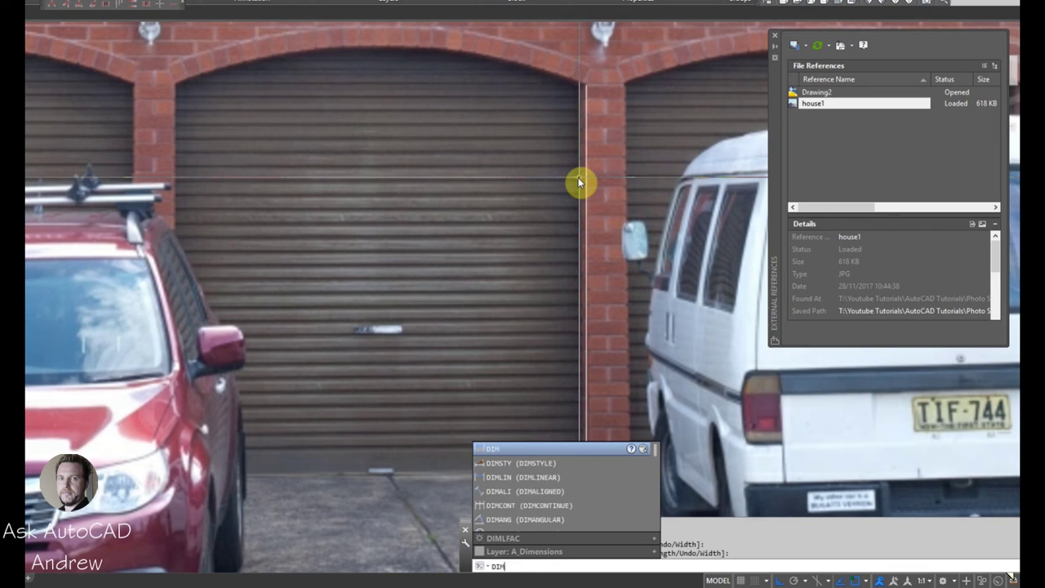
{"action": "type", "text": "M"}
{"action": "key", "text": "BackSpace"}
{"action": "type", "text": "ST"}
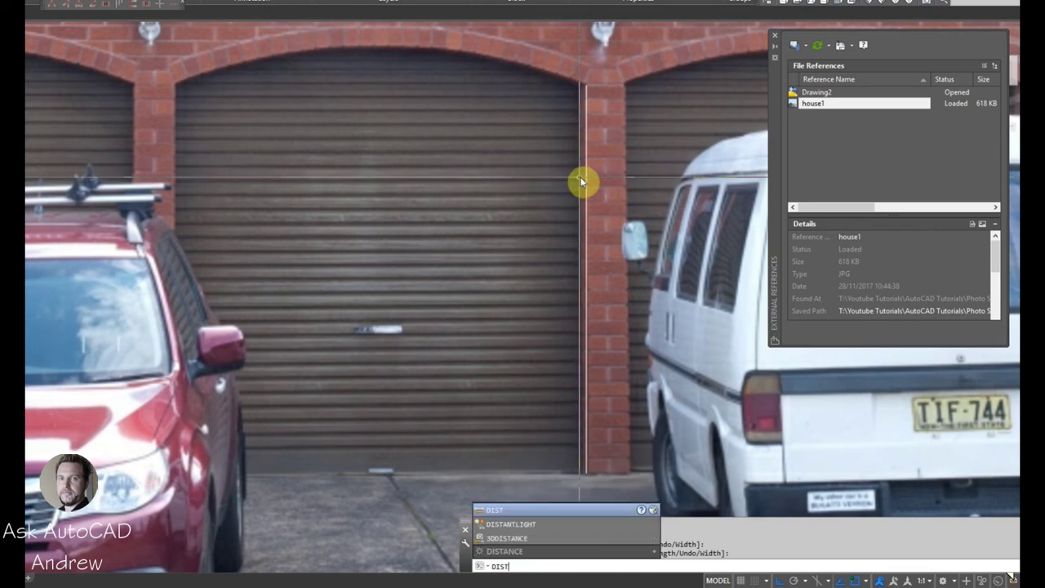
{"action": "key", "text": "Return"}
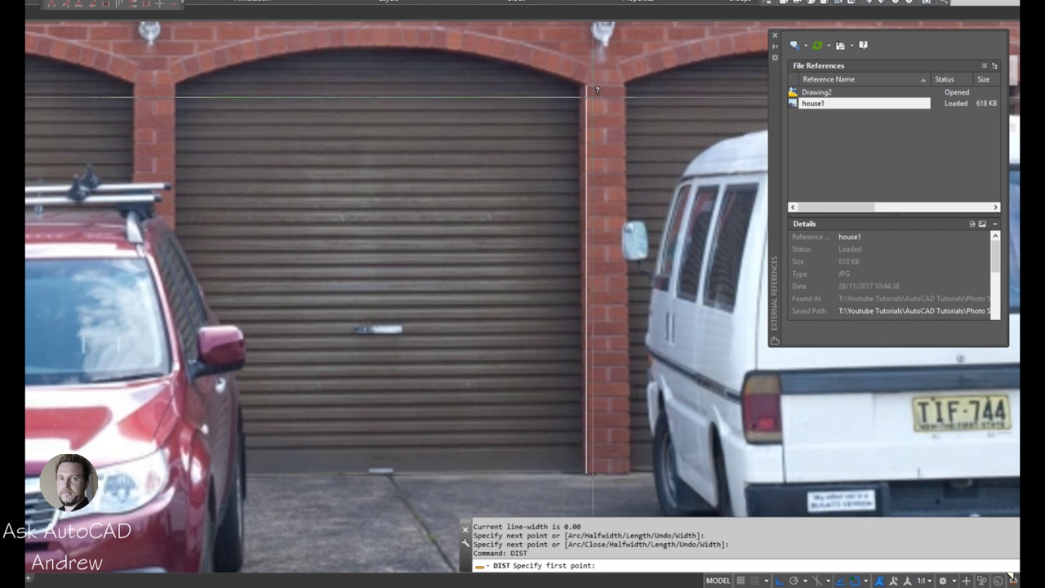
{"action": "left_click", "coordinate": [587, 90]}
{"action": "left_click", "coordinate": [588, 448]}
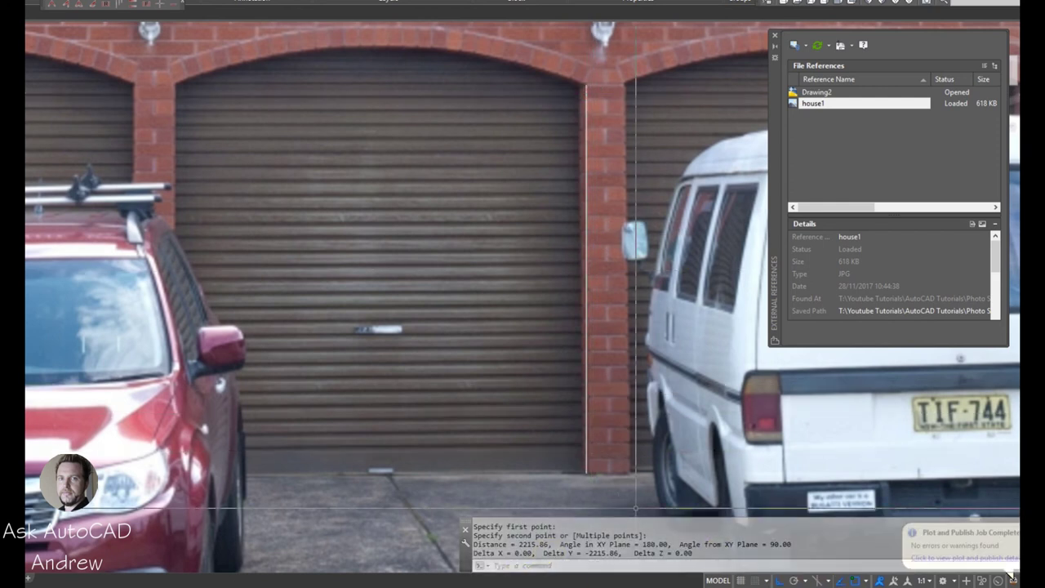
{"action": "key", "text": "alt+Tab"}
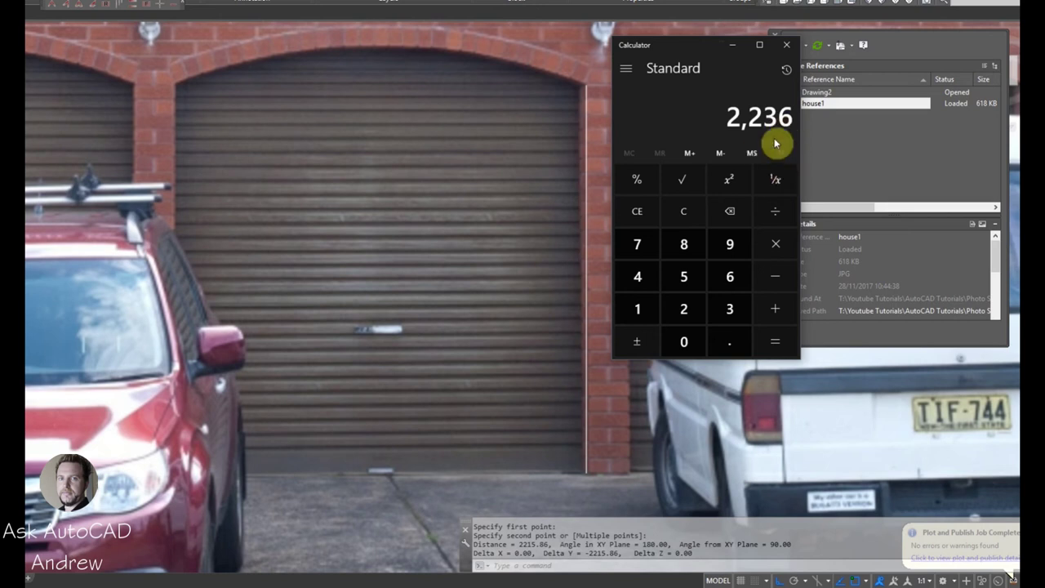
{"action": "left_click", "coordinate": [586, 145]}
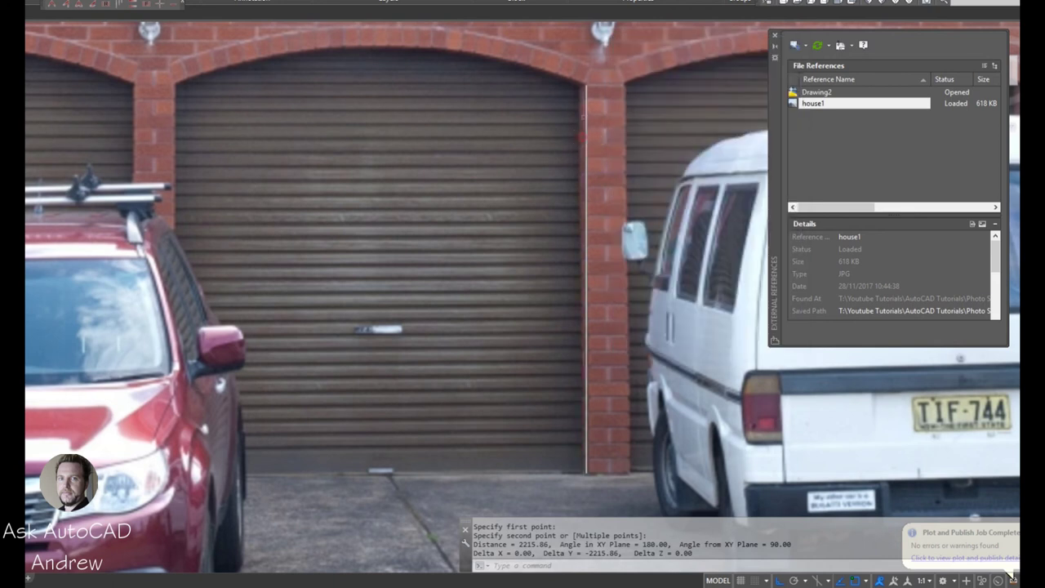
{"action": "scroll", "coordinate": [623, 208], "scroll_direction": "down", "scroll_amount": 5}
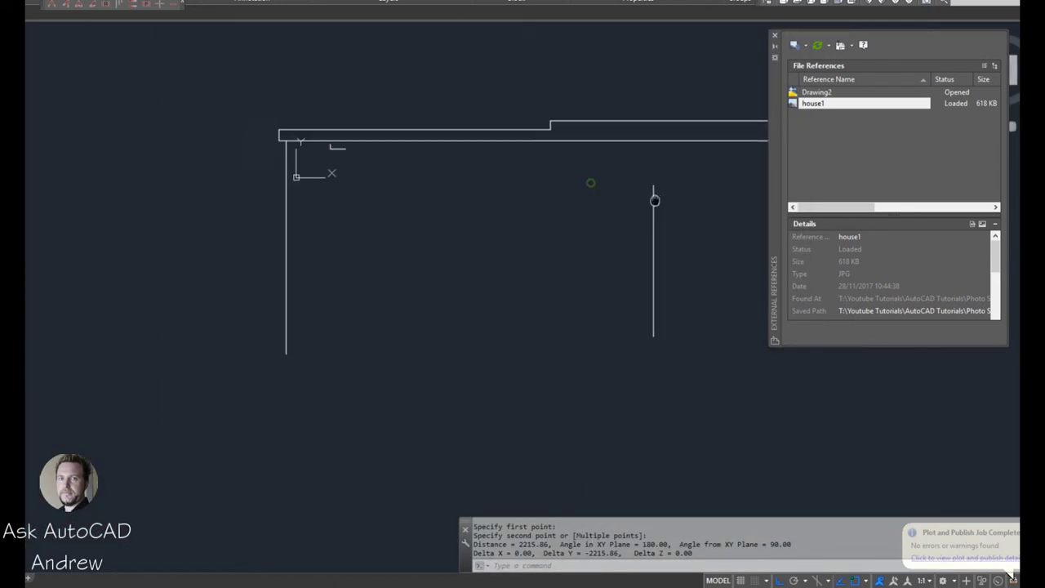
{"action": "scroll", "coordinate": [673, 252], "scroll_direction": "up", "scroll_amount": 2}
{"action": "scroll", "coordinate": [564, 247], "scroll_direction": "down", "scroll_amount": 2}
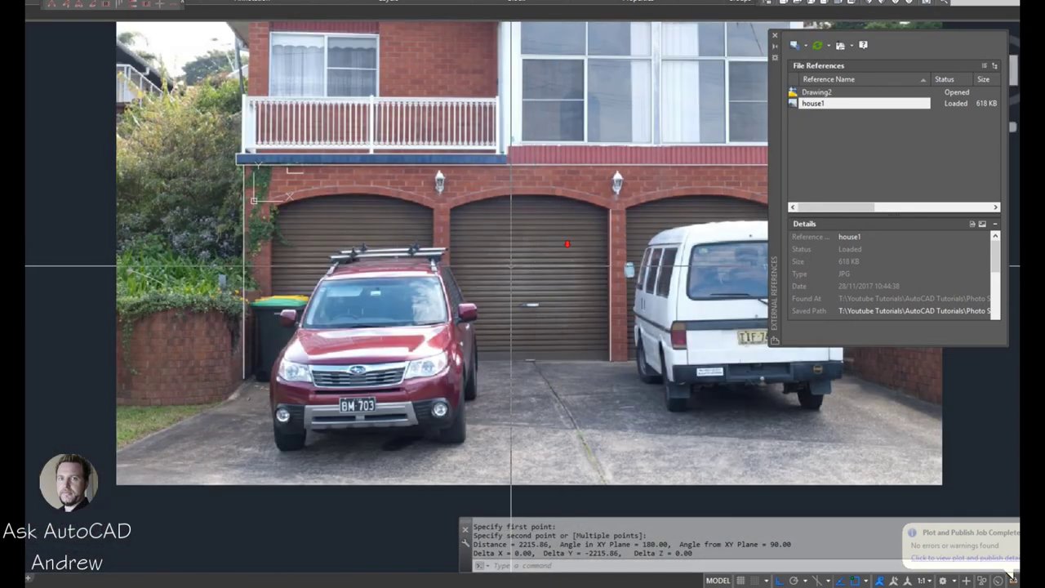
{"action": "mouse_move", "coordinate": [563, 248]}
{"action": "middle_mouse_down"}
{"action": "mouse_move", "coordinate": [606, 296]}
{"action": "mouse_move", "coordinate": [606, 359]}
{"action": "mouse_move", "coordinate": [554, 389]}
{"action": "middle_mouse_up"}
{"action": "middle_click_drag", "start_coordinate": [665, 187], "coordinate": [613, 159]}
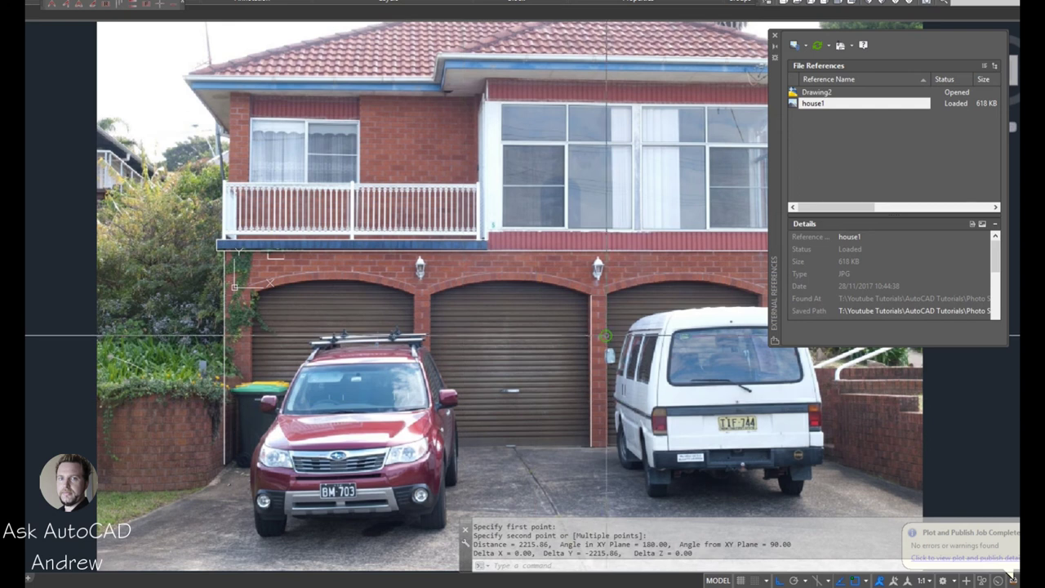
{"action": "middle_click_drag", "start_coordinate": [685, 338], "coordinate": [572, 306]}
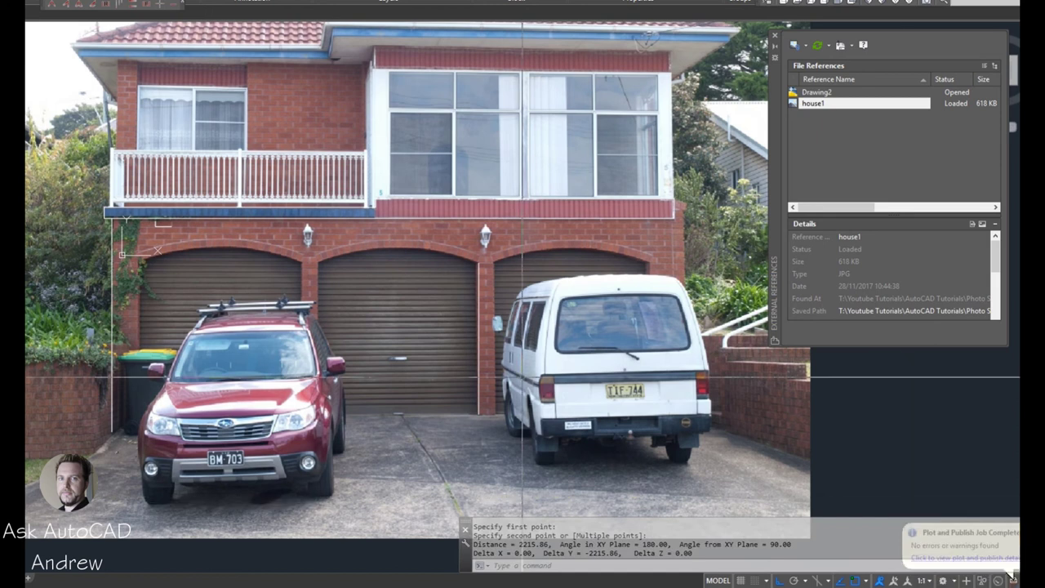
Shut down the Skype session running in the background
{"action": "middle_click_drag", "start_coordinate": [401, 273], "coordinate": [455, 269]}
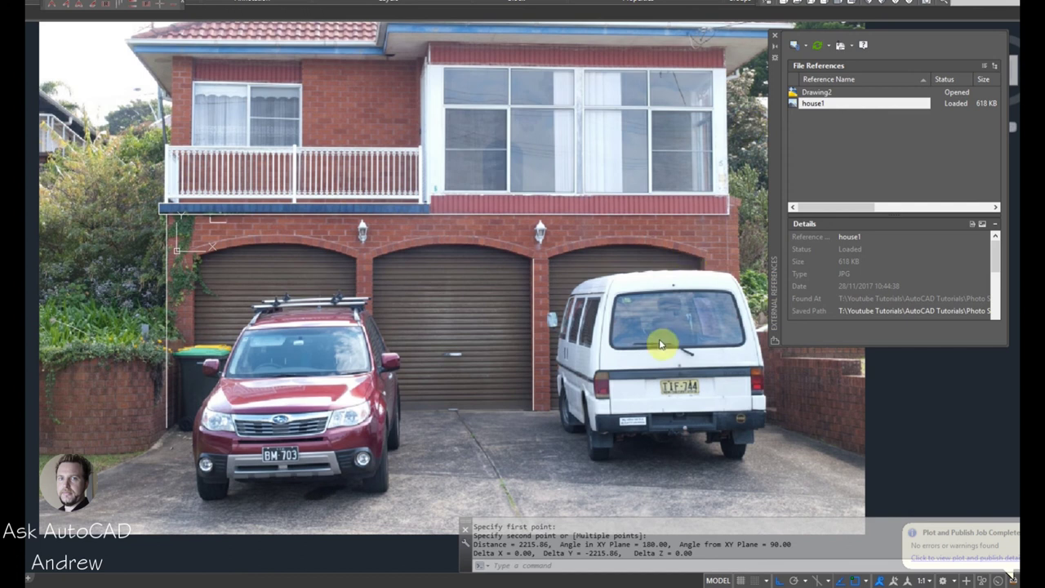
{"action": "right_click", "coordinate": [609, 585]}
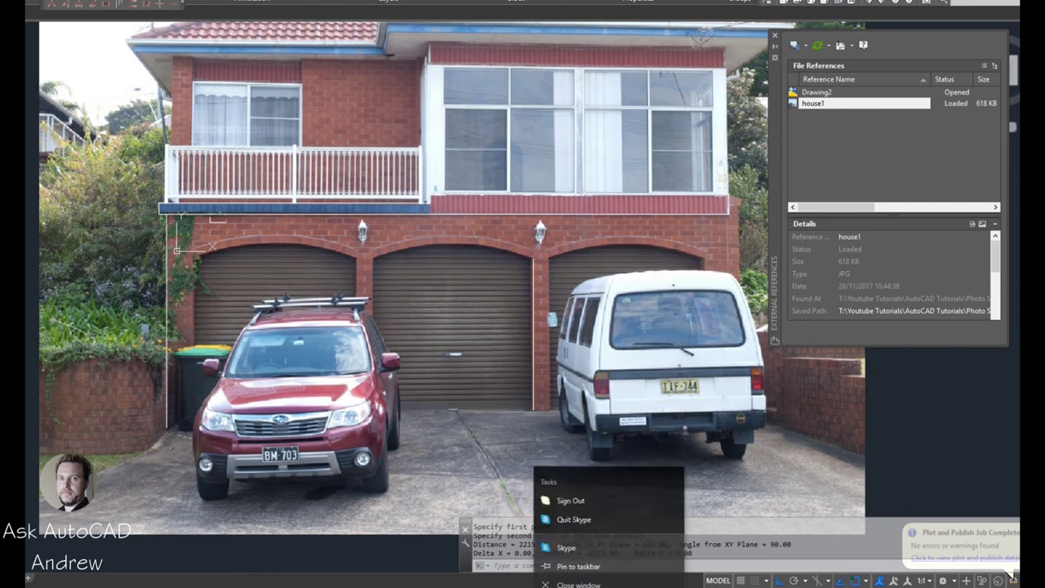
{"action": "left_click", "coordinate": [588, 510]}
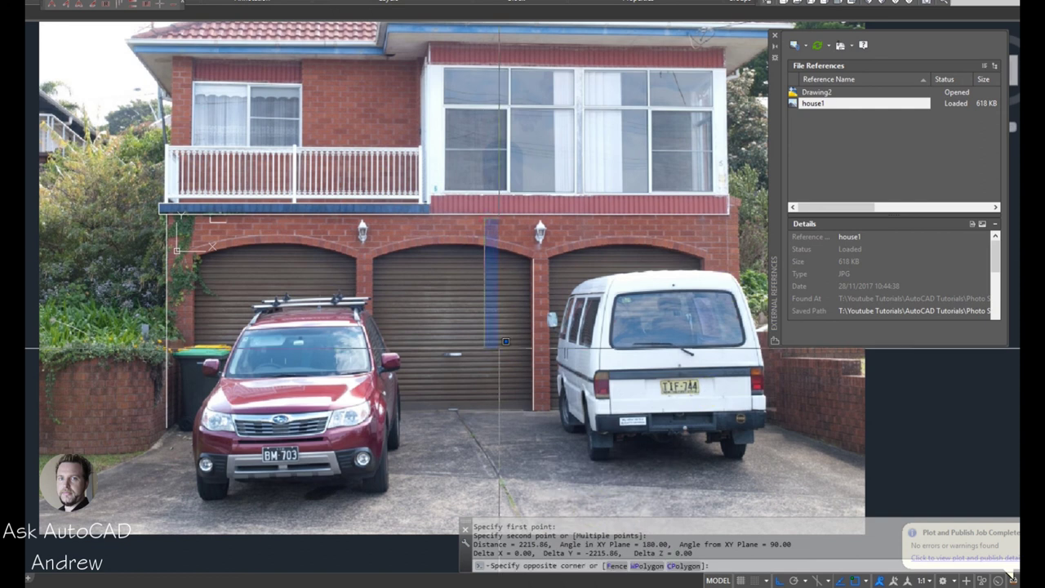
Draw a vertical line about 2386 mm long down the back of the white van, from its roof to the underside of the bumper
{"action": "left_click", "coordinate": [462, 332]}
{"action": "middle_click_drag", "start_coordinate": [462, 332], "coordinate": [558, 353]}
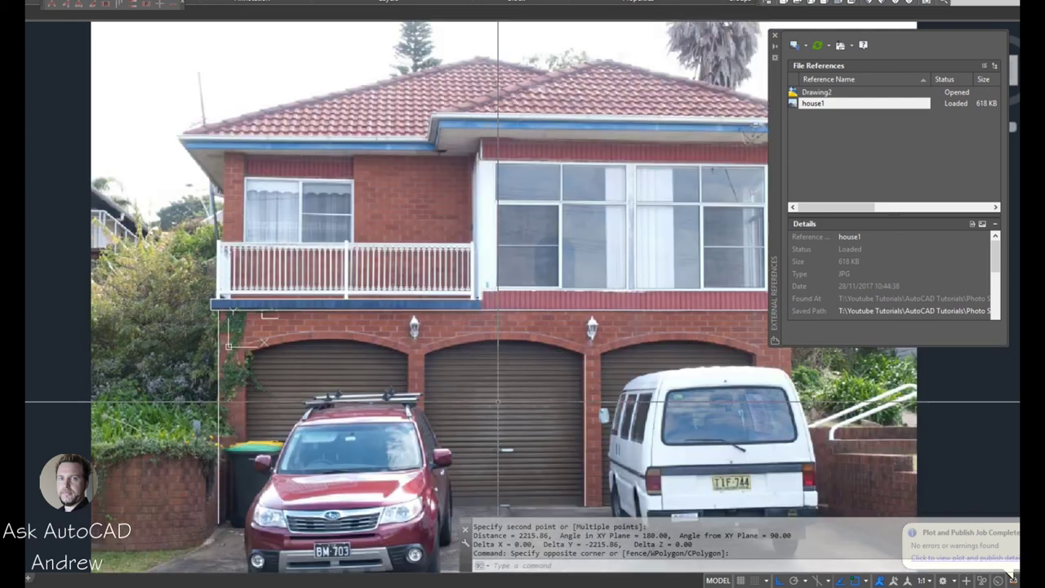
{"action": "scroll", "coordinate": [609, 367], "scroll_direction": "up", "scroll_amount": 5}
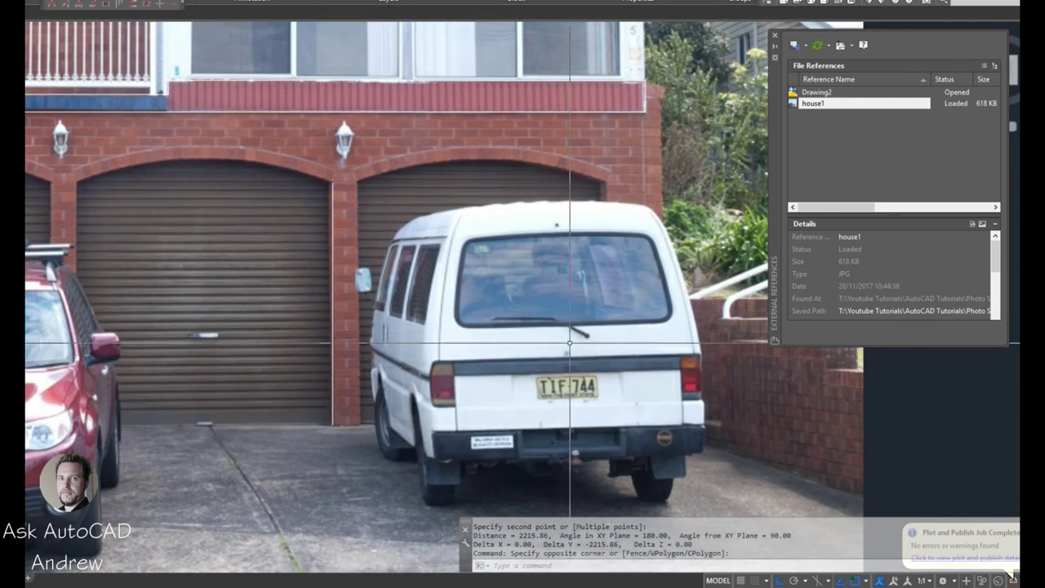
{"action": "scroll", "coordinate": [569, 341], "scroll_direction": "down", "scroll_amount": 4}
{"action": "scroll", "coordinate": [571, 286], "scroll_direction": "up", "scroll_amount": 4}
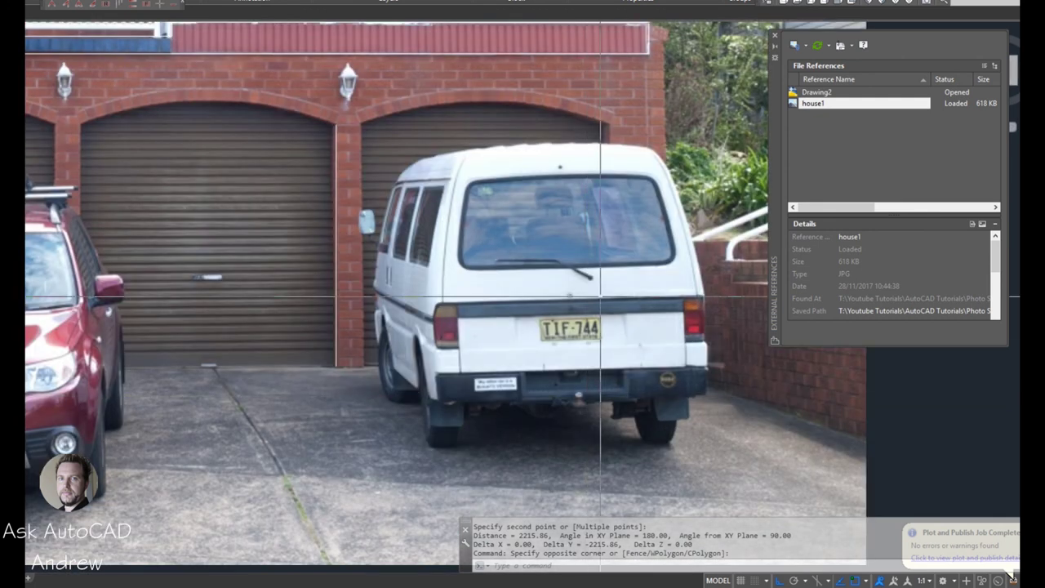
{"action": "type", "text": "l"}
{"action": "key", "text": "Return"}
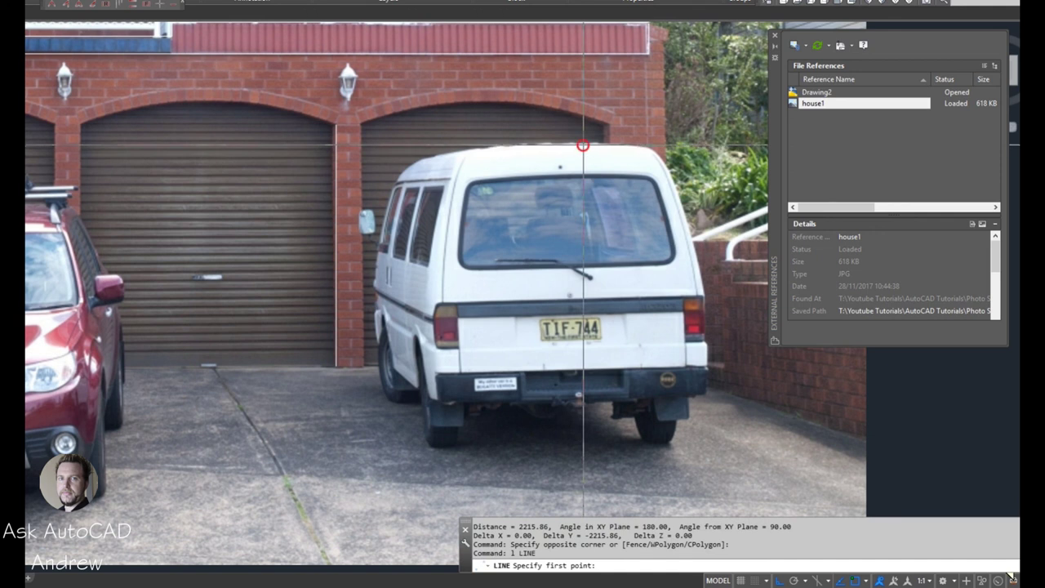
{"action": "left_click", "coordinate": [583, 146]}
{"action": "left_click", "coordinate": [612, 402]}
{"action": "key", "text": "Escape"}
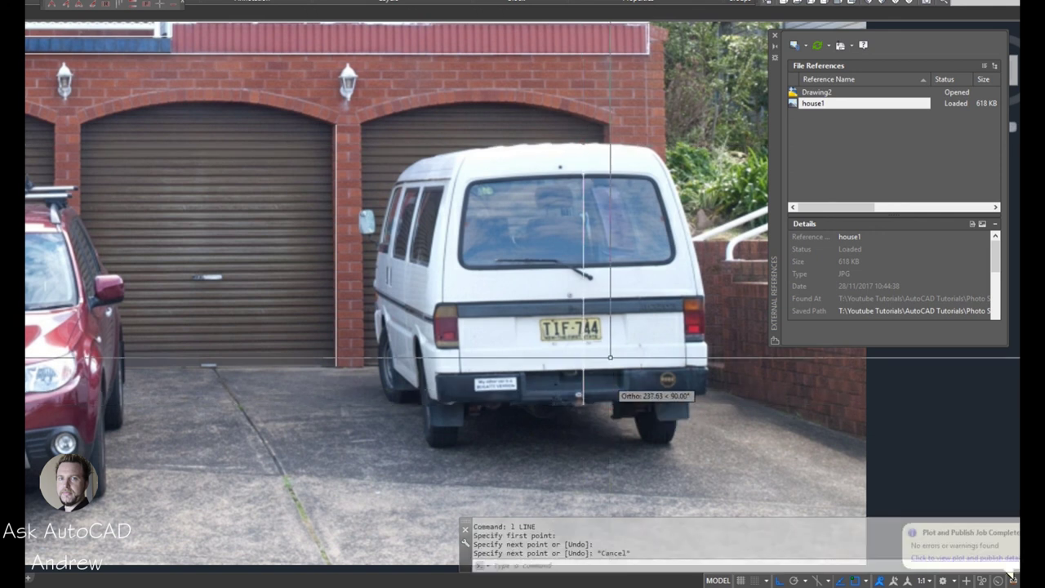
{"action": "left_click", "coordinate": [600, 340]}
{"action": "key", "text": "Escape"}
{"action": "key", "text": "Escape"}
{"action": "left_click", "coordinate": [599, 339]}
{"action": "key", "text": "Escape"}
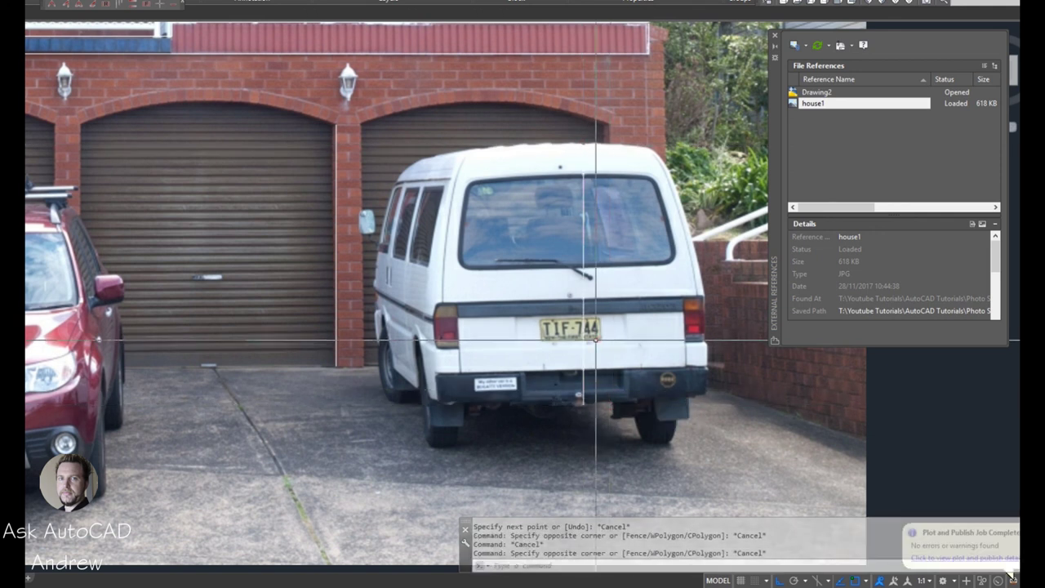
Measure the vertical line on the white van with DIST, from the bumper end to the roof
{"action": "type", "text": "di"}
{"action": "key", "text": "Return"}
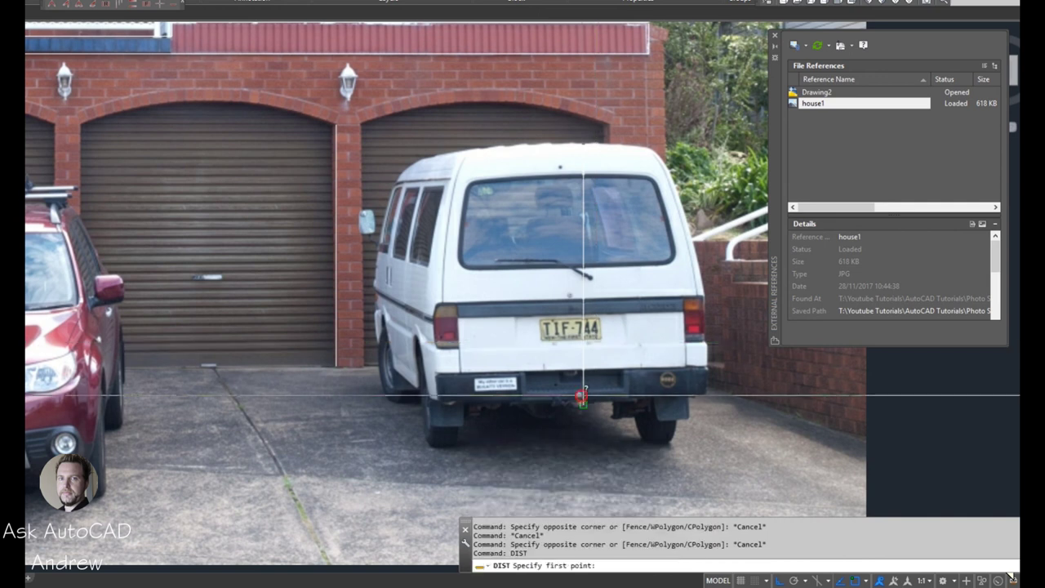
{"action": "left_click", "coordinate": [581, 398]}
{"action": "left_click", "coordinate": [585, 177]}
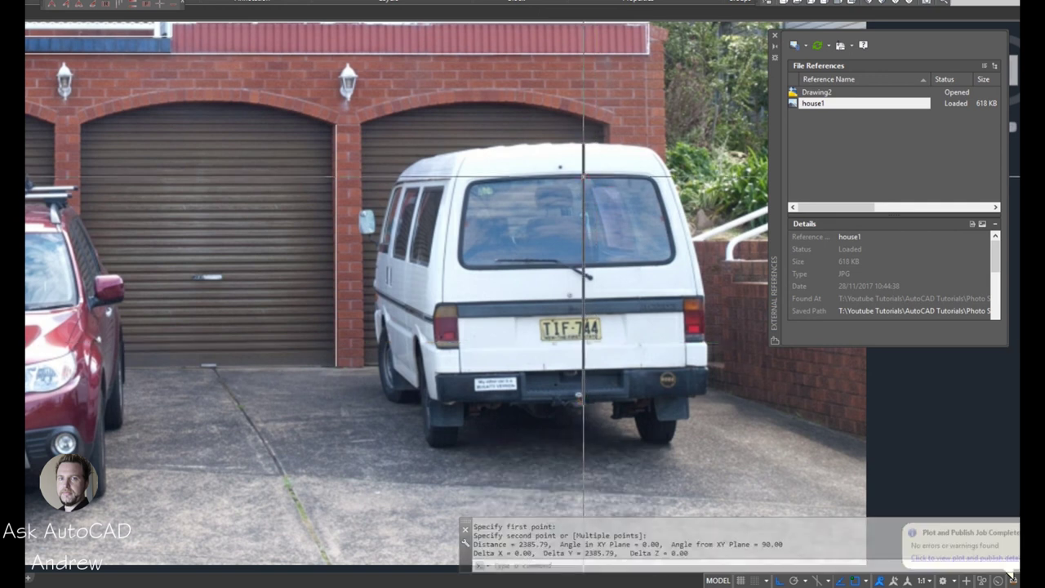
{"action": "scroll", "coordinate": [657, 249], "scroll_direction": "down", "scroll_amount": 2}
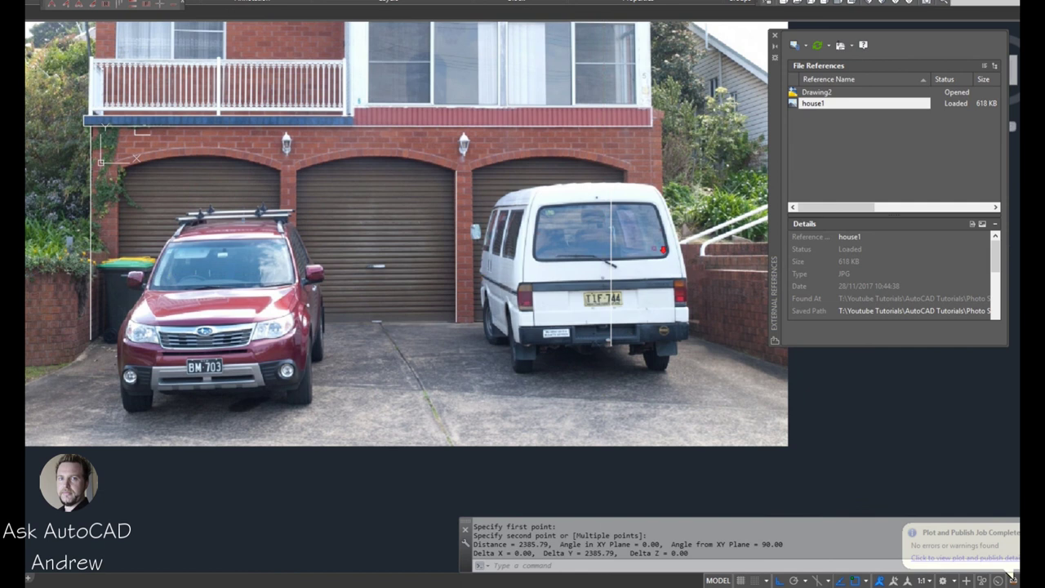
{"action": "left_click", "coordinate": [623, 262]}
{"action": "left_click", "coordinate": [607, 310]}
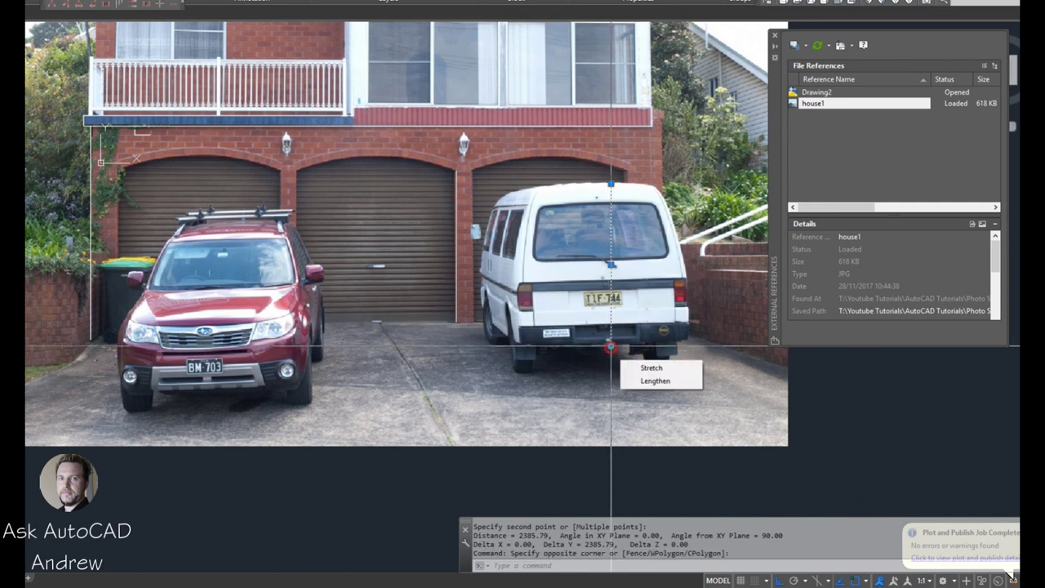
{"action": "left_click", "coordinate": [610, 347]}
{"action": "key", "text": "space"}
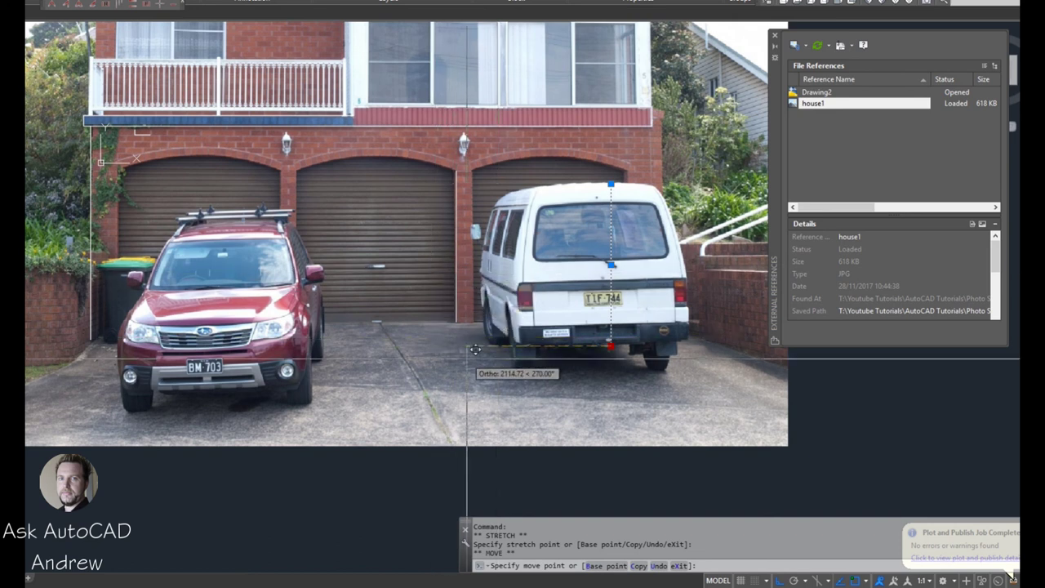
{"action": "middle_click_drag", "start_coordinate": [574, 319], "coordinate": [673, 340]}
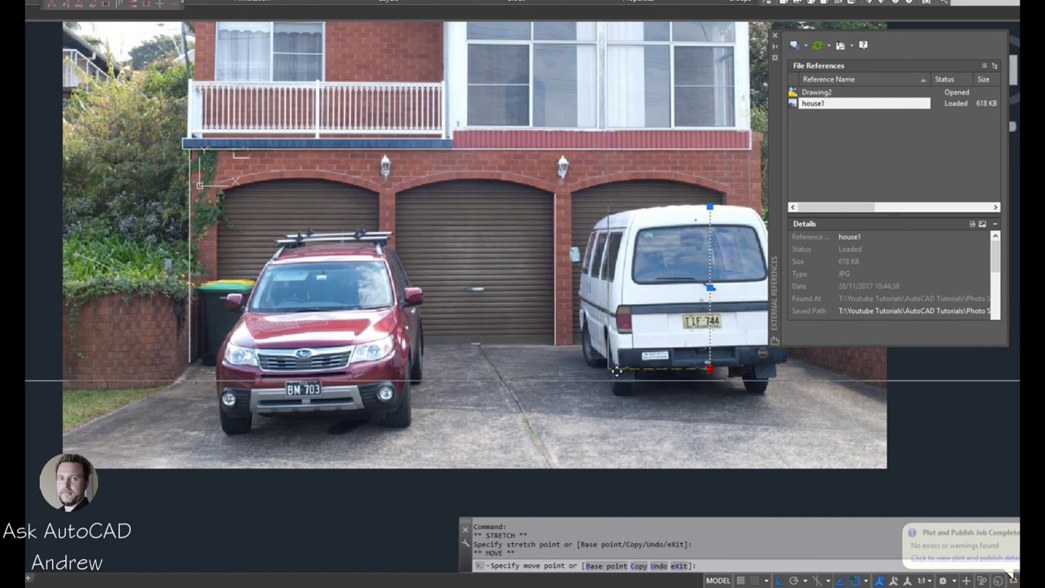
{"action": "scroll", "coordinate": [636, 373], "scroll_direction": "down", "scroll_amount": 2}
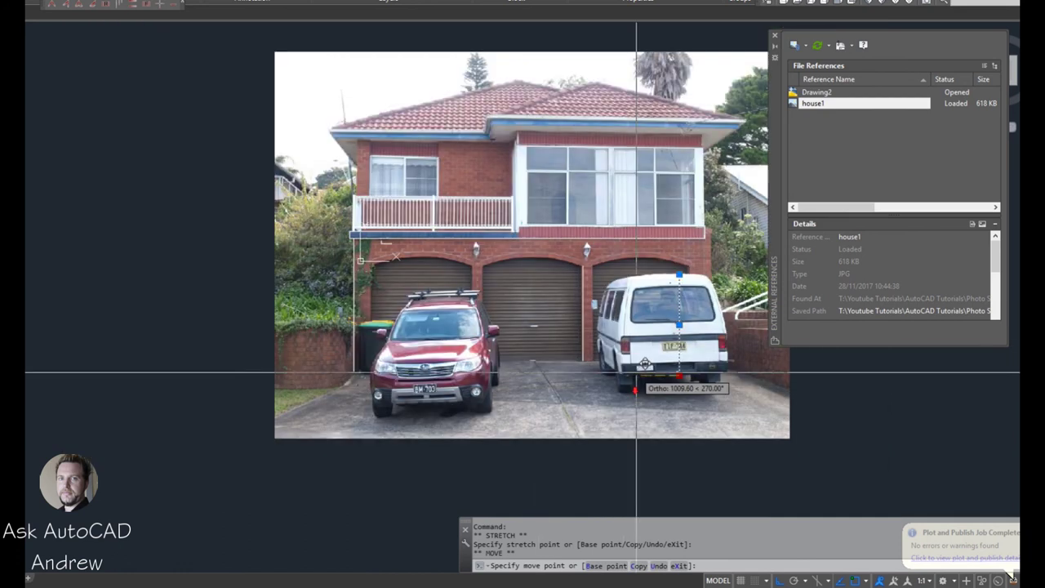
{"action": "key", "text": "Escape"}
{"action": "middle_click_drag", "start_coordinate": [636, 317], "coordinate": [618, 310]}
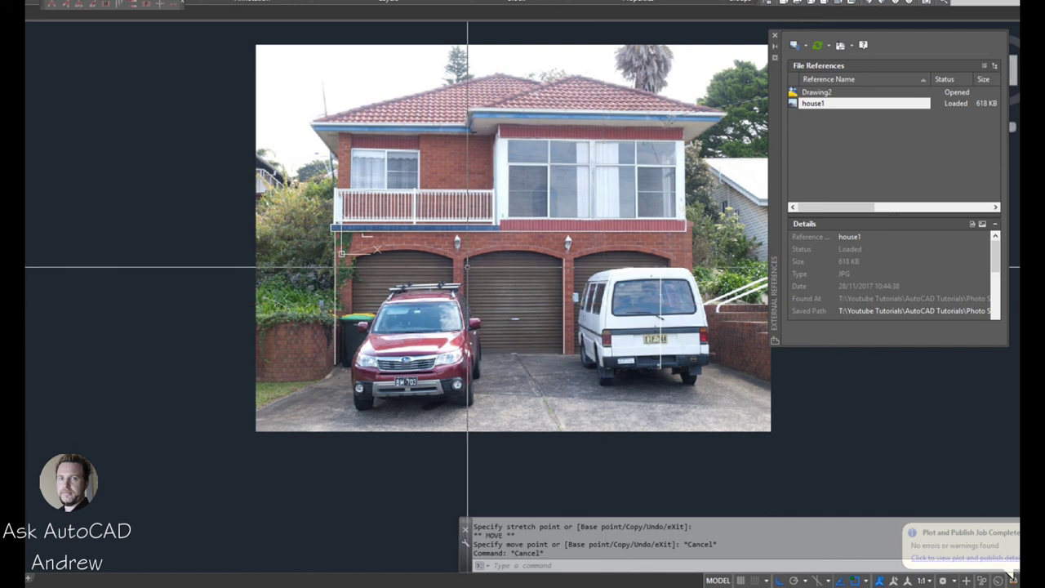
{"action": "scroll", "coordinate": [467, 243], "scroll_direction": "up", "scroll_amount": 2}
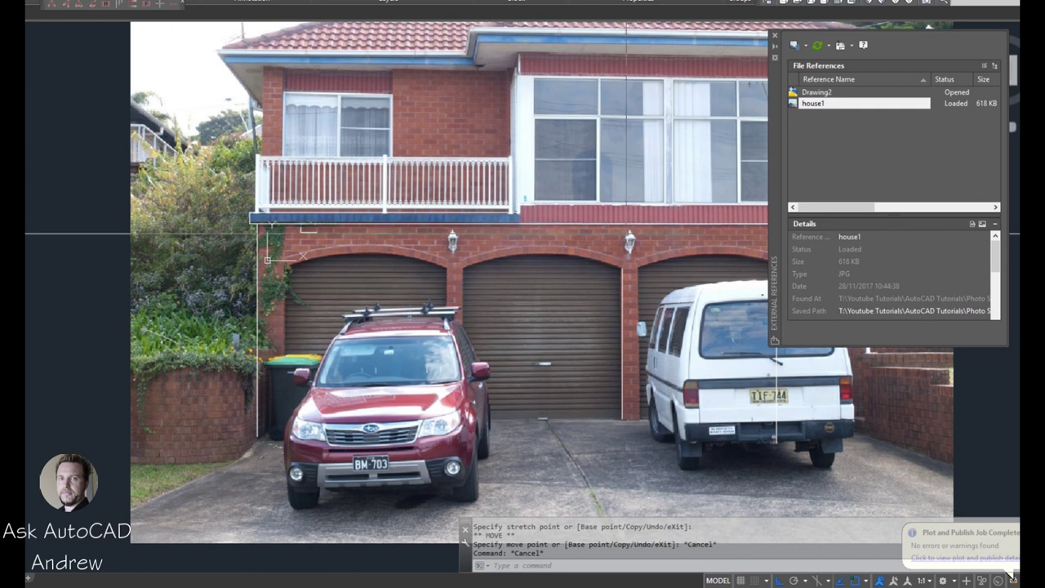